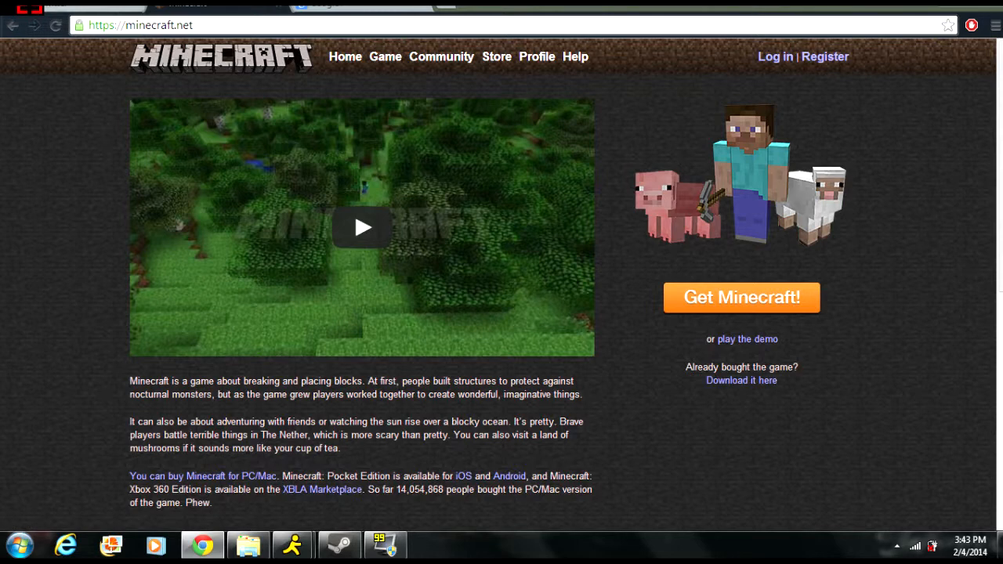
Search Google for "hamachi"
left_click(361, 6)
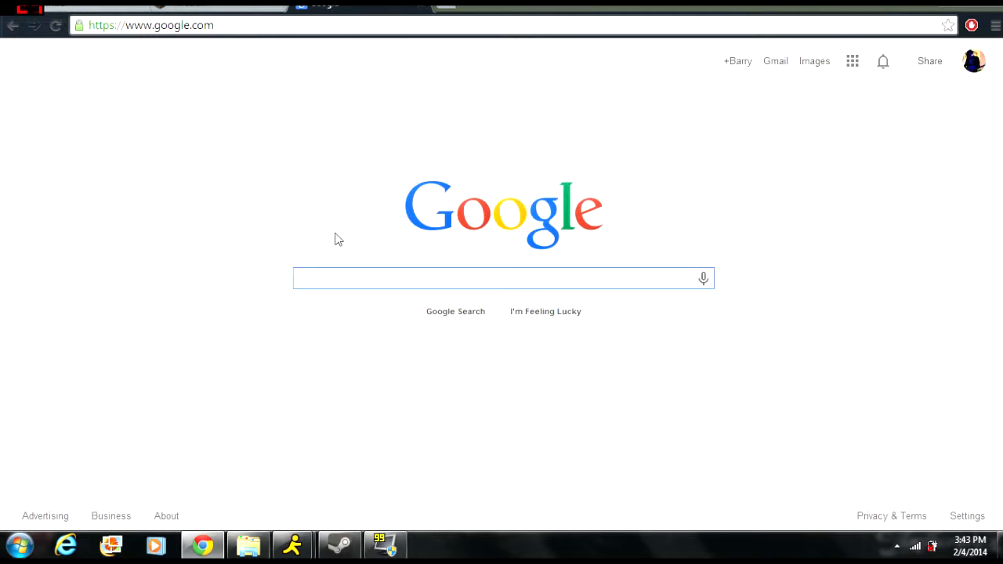
type("ha")
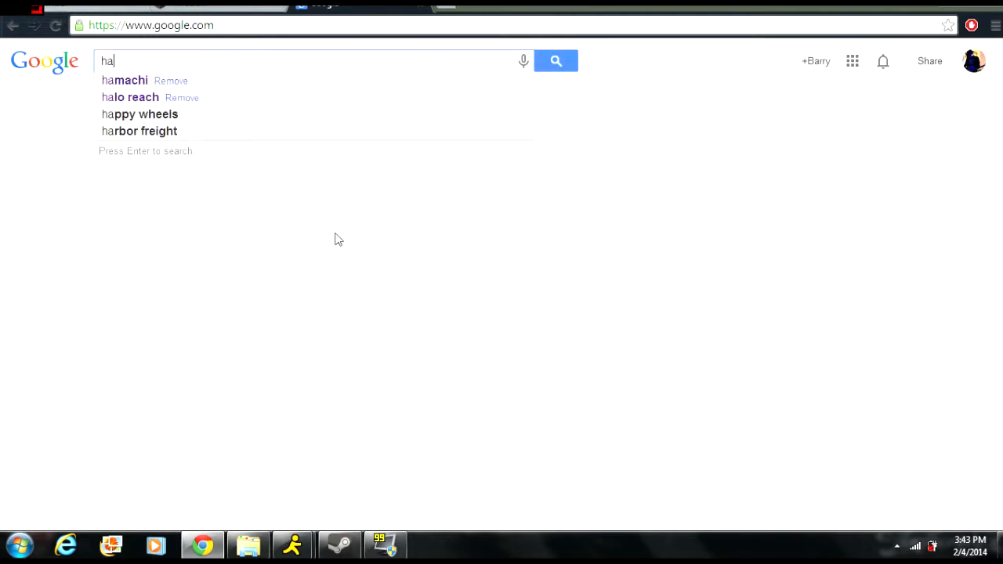
type("machi")
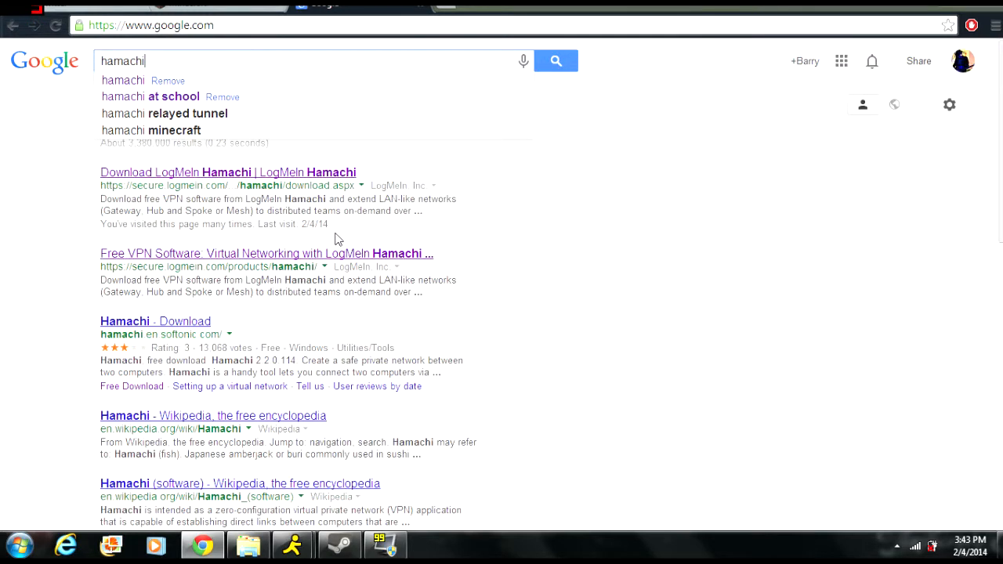
key("Return")
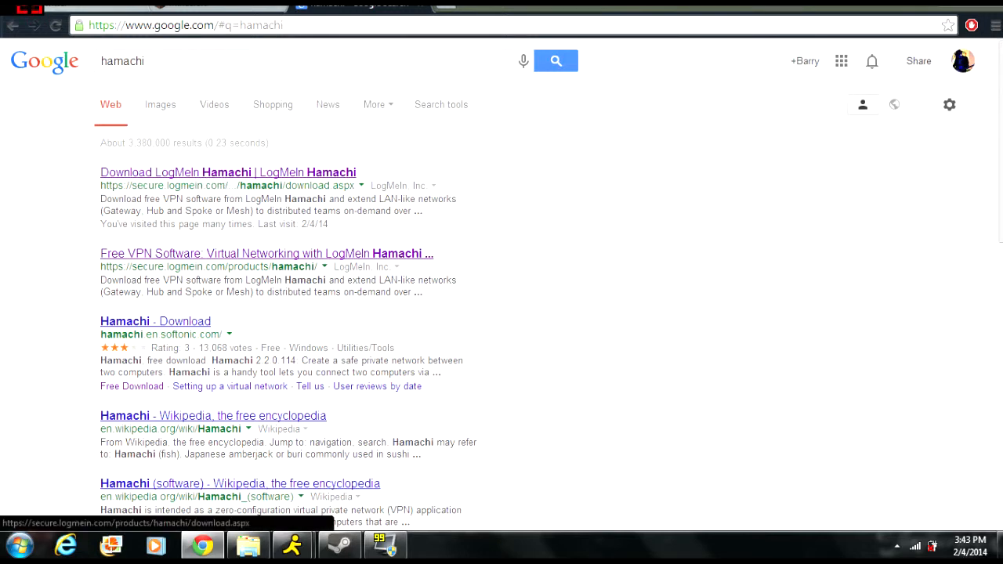
Open the LogMeIn Hamachi download page from the search results and accept its Conditions of Use
left_click(185, 177)
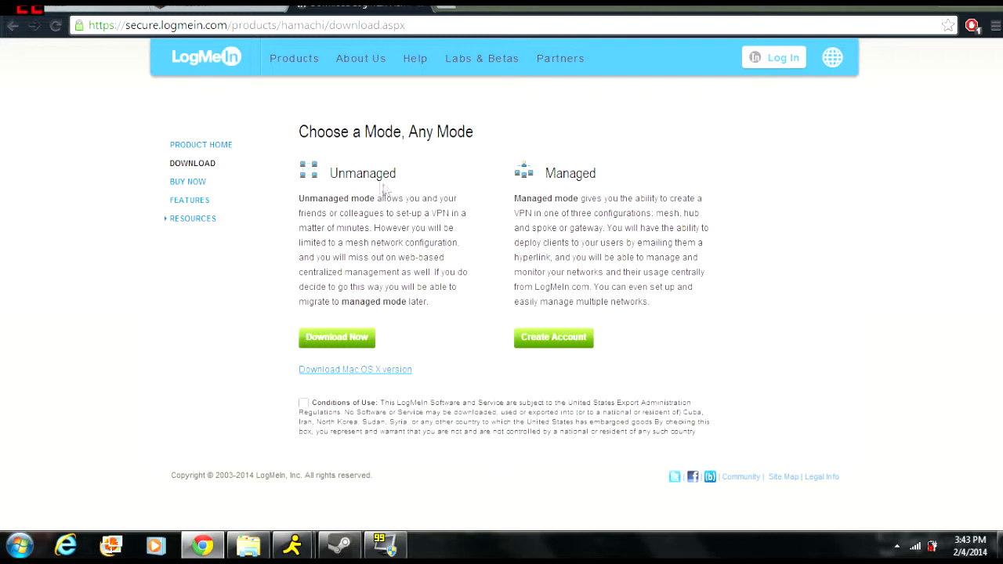
left_click(304, 405)
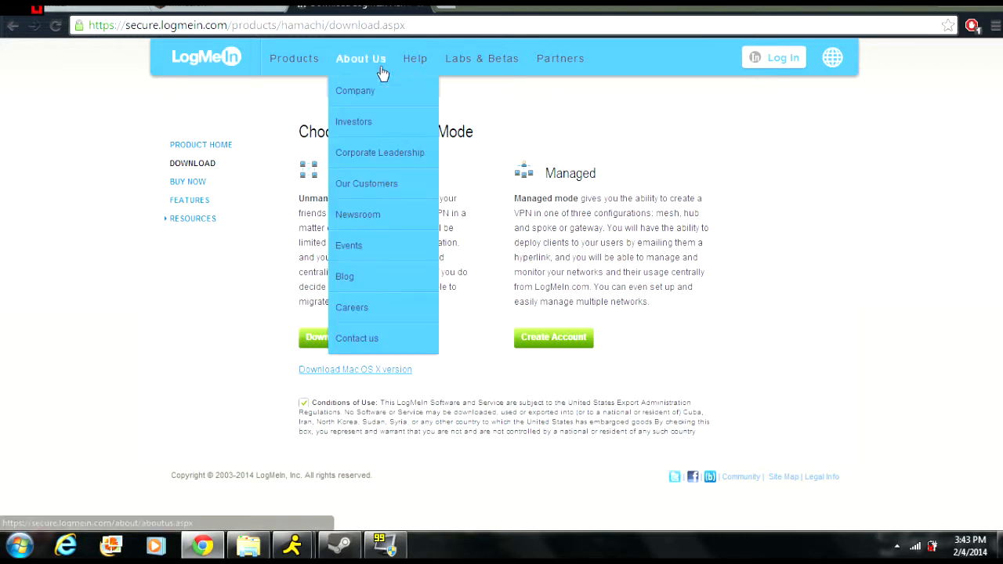
mouse_move(343, 223)
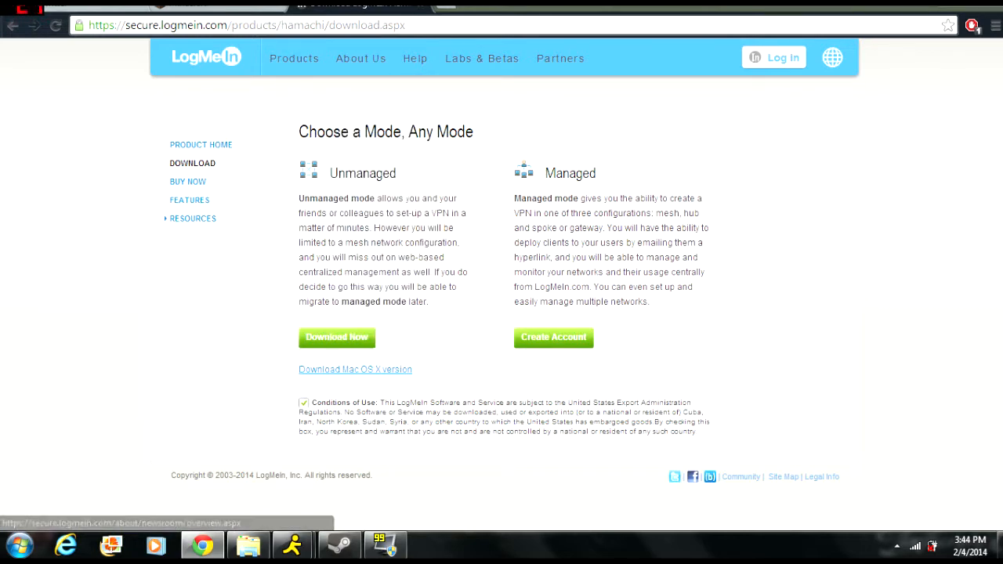
Launch LogMeIn Hamachi, take the client offline and power it back on
left_click(19, 547)
left_click(117, 427)
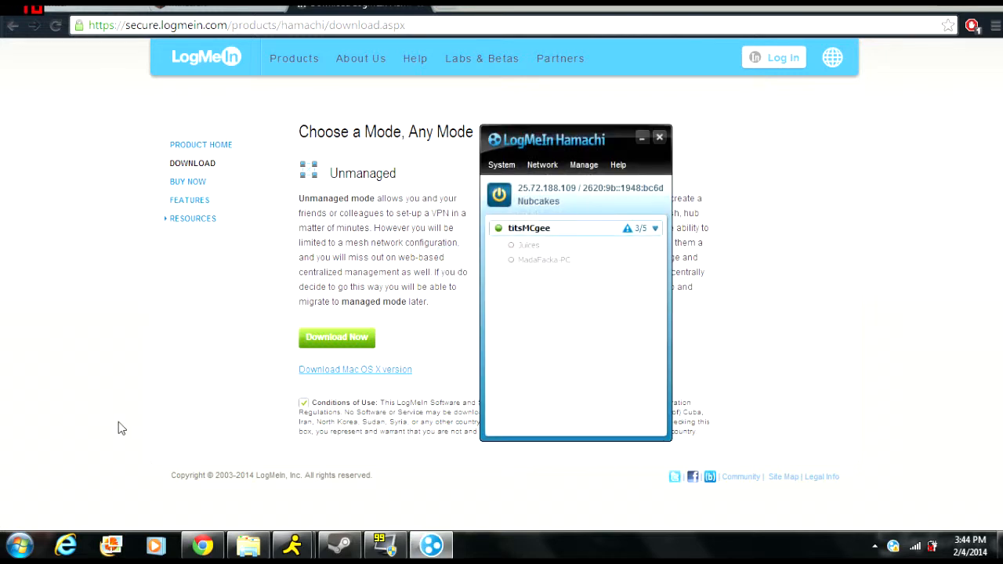
left_click(500, 195)
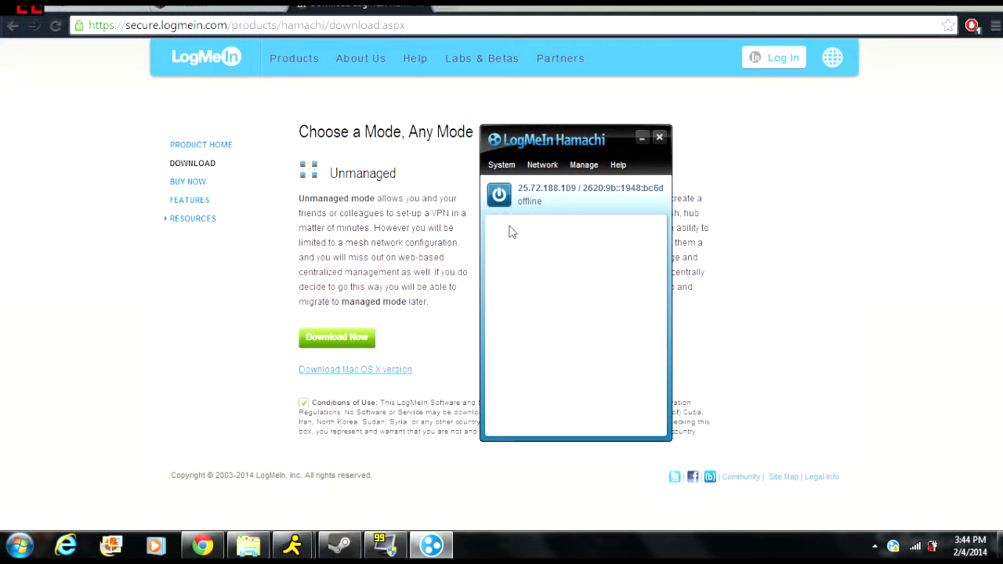
left_click(498, 202)
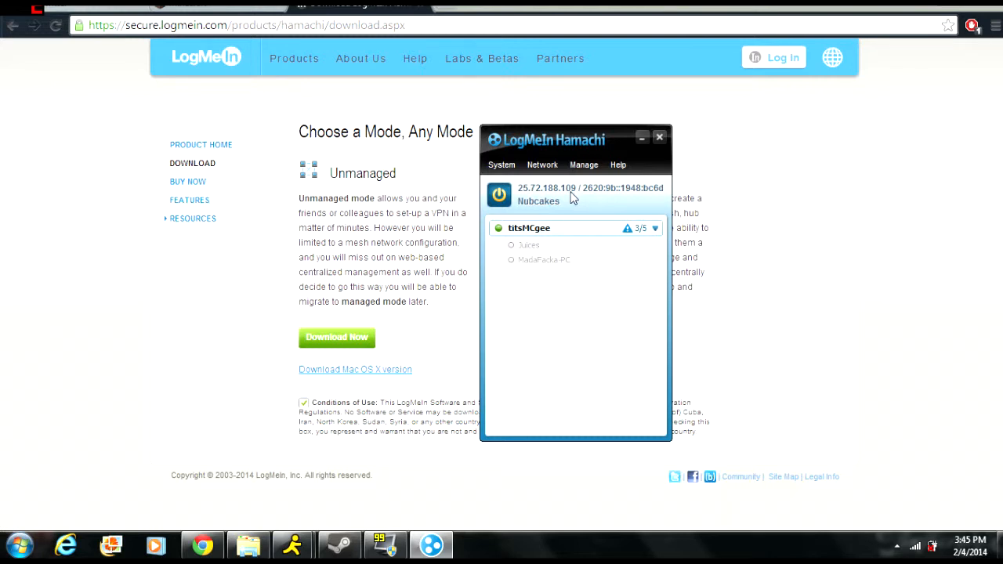
Start creating a new client-owned Hamachi network with a draft network ID, clear the entry and abandon the form
left_click(543, 166)
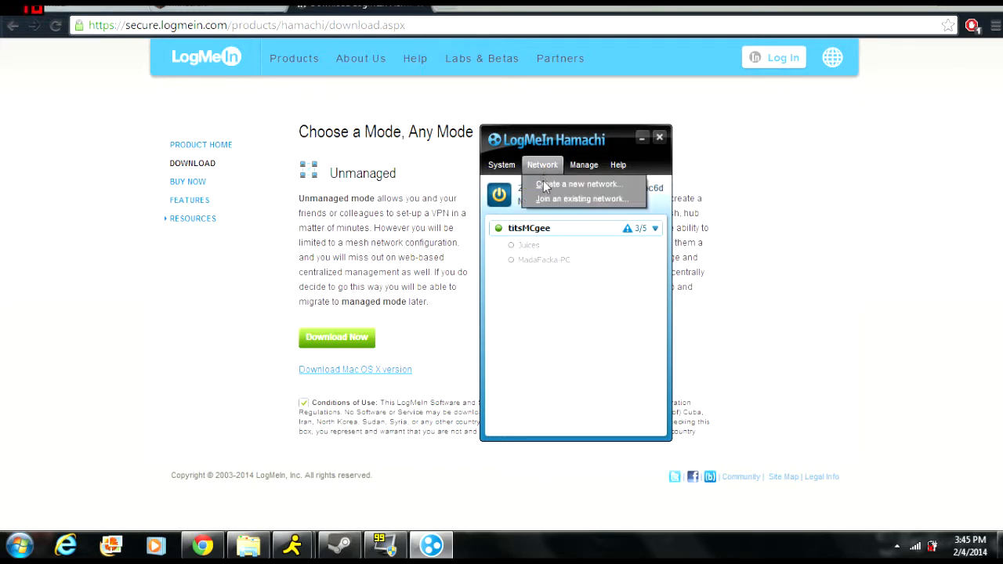
left_click(546, 187)
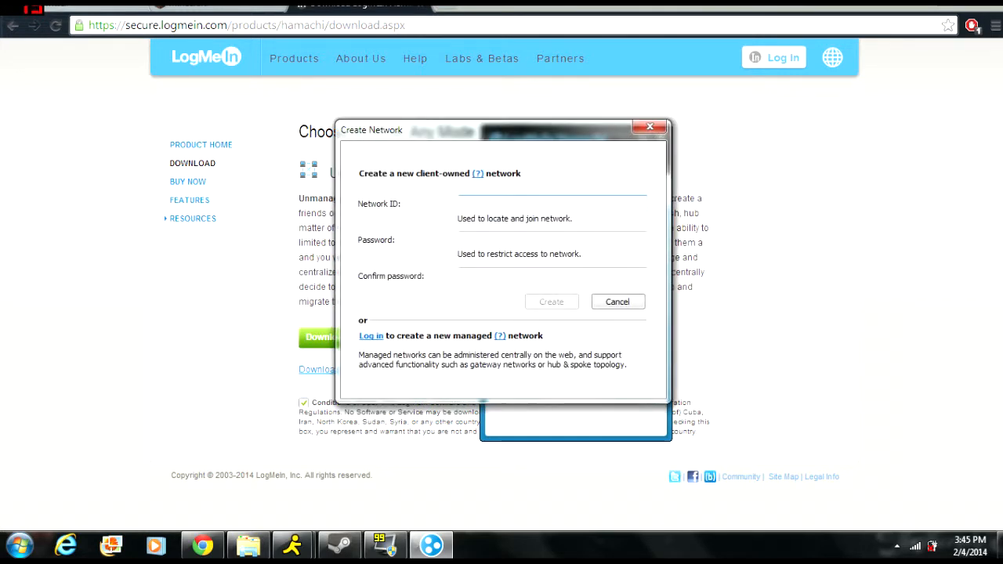
left_click_drag(535, 146, 784, 142)
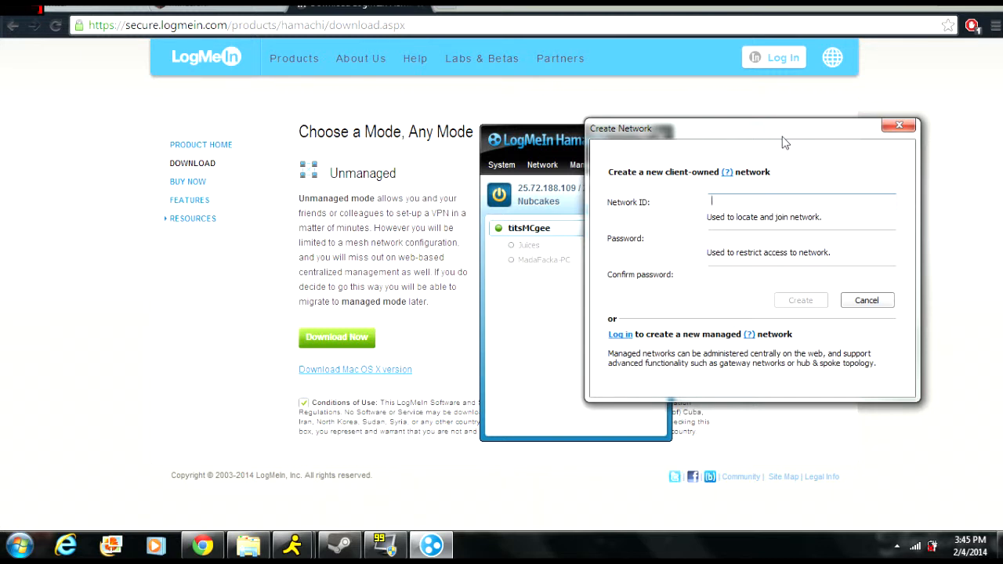
type("barryyMCserver")
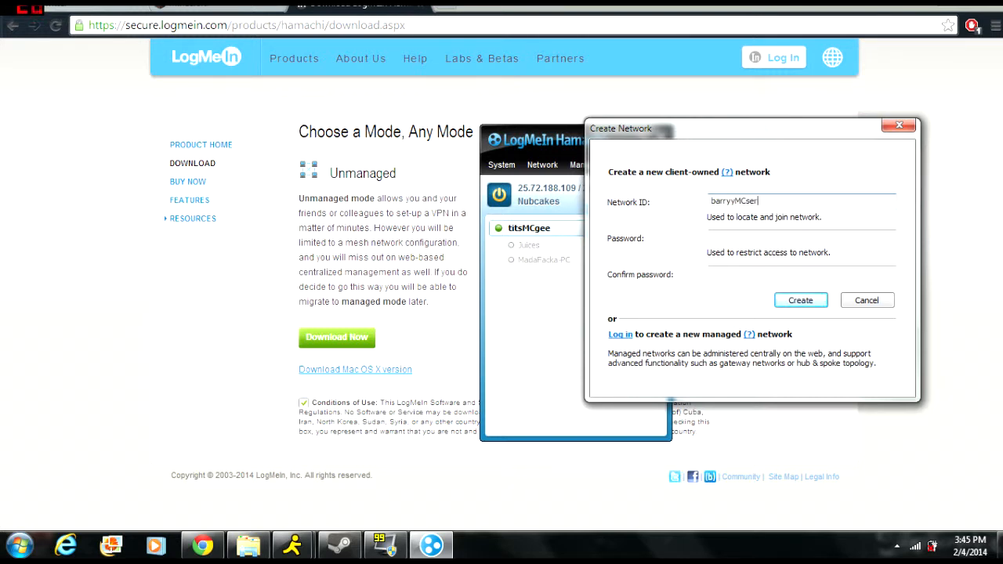
key("BackSpace")
key("BackSpace")
key("BackSpace")
key("BackSpace")
key("BackSpace")
key("BackSpace")
key("BackSpace")
key("BackSpace")
key("BackSpace")
key("BackSpace")
key("BackSpace")
key("BackSpace")
key("BackSpace")
key("BackSpace")
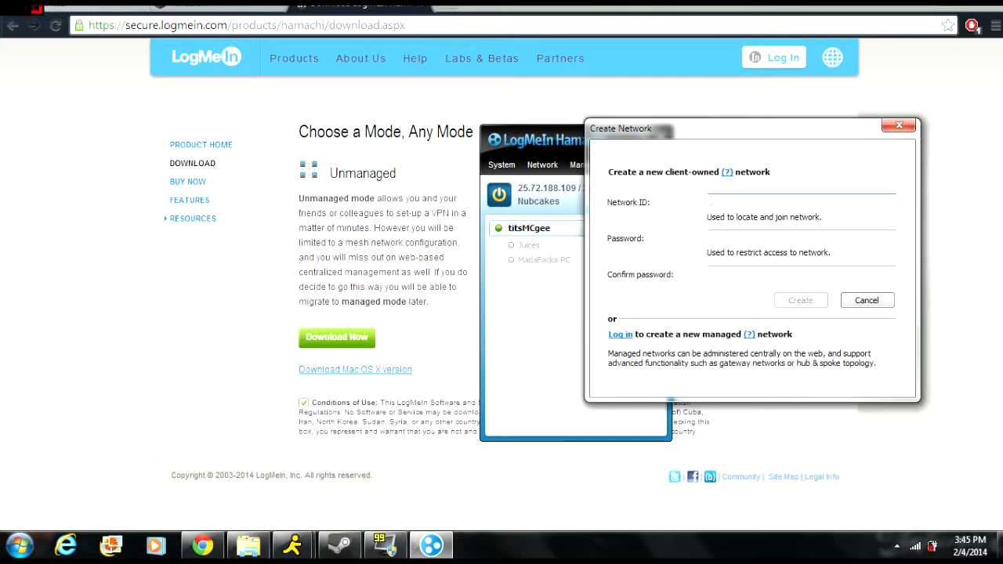
left_click(757, 237)
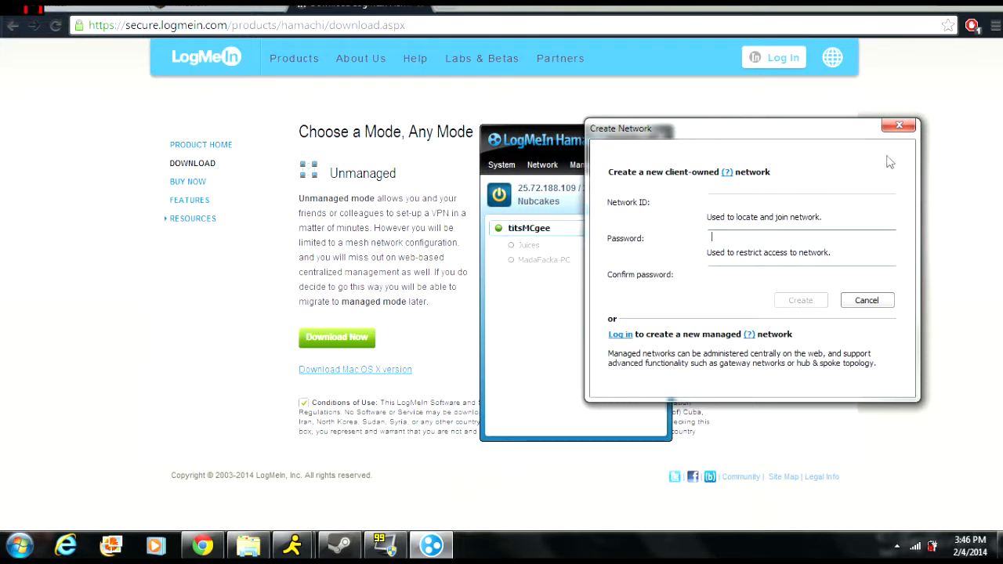
left_click(905, 130)
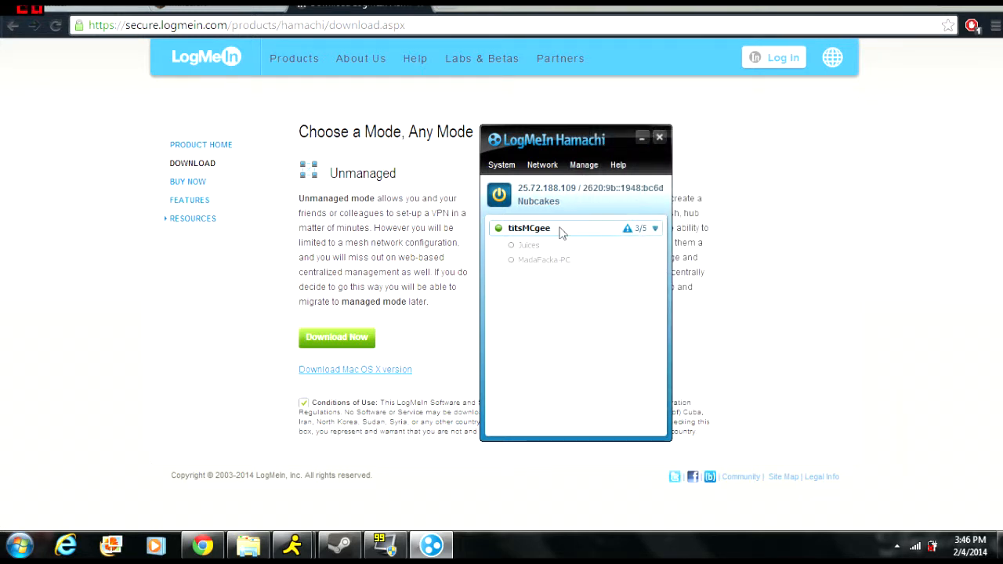
Start joining an existing Hamachi network with the network ID titsMCgee and close the form without joining
mouse_move(533, 235)
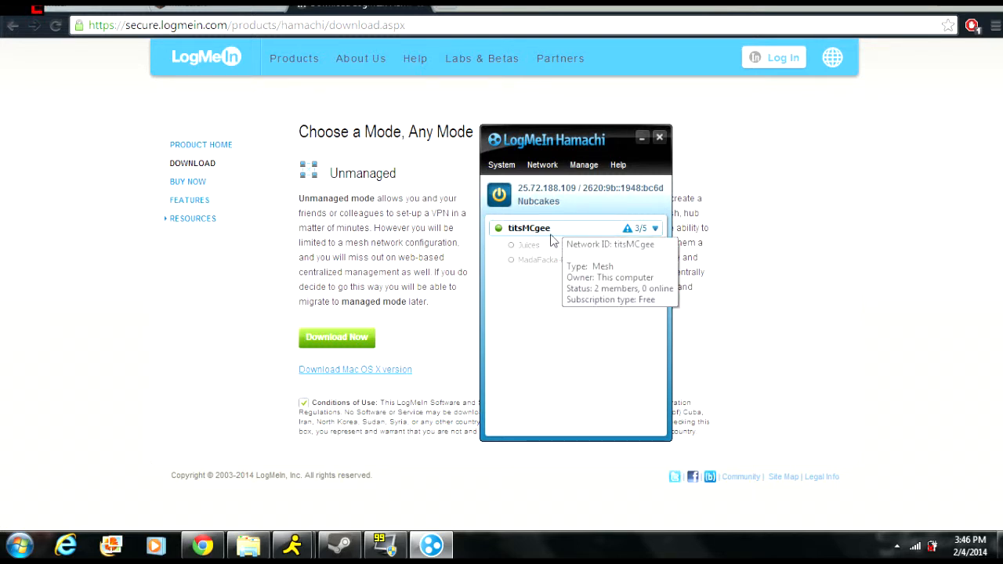
left_click(542, 168)
left_click(541, 199)
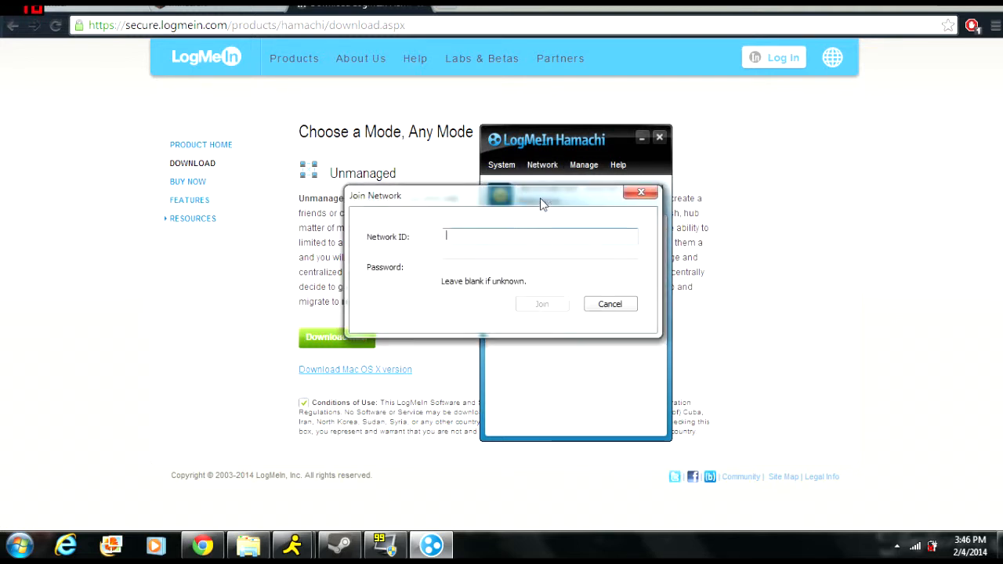
left_click_drag(542, 197, 797, 122)
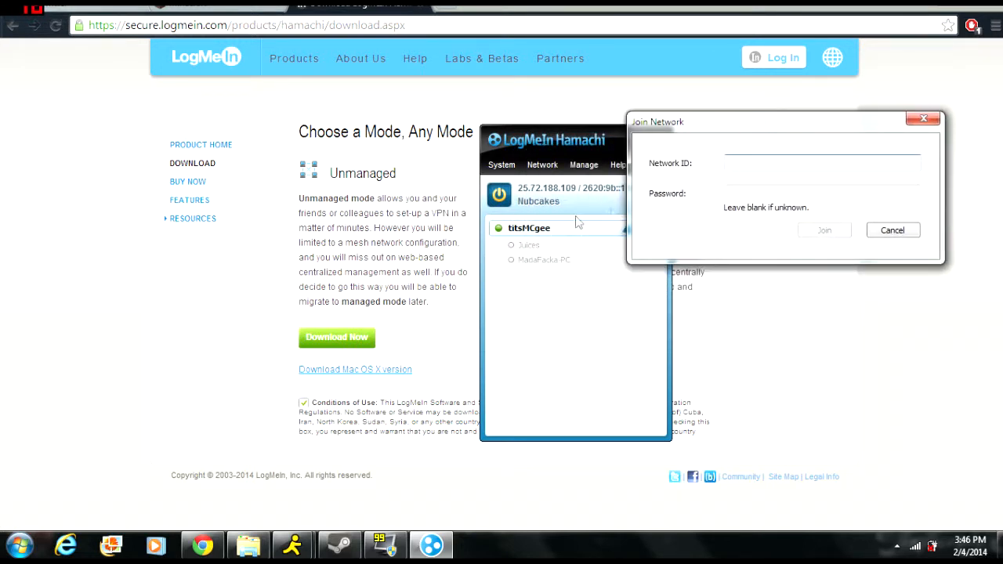
left_click(729, 162)
type("titsMCgee")
left_click(748, 192)
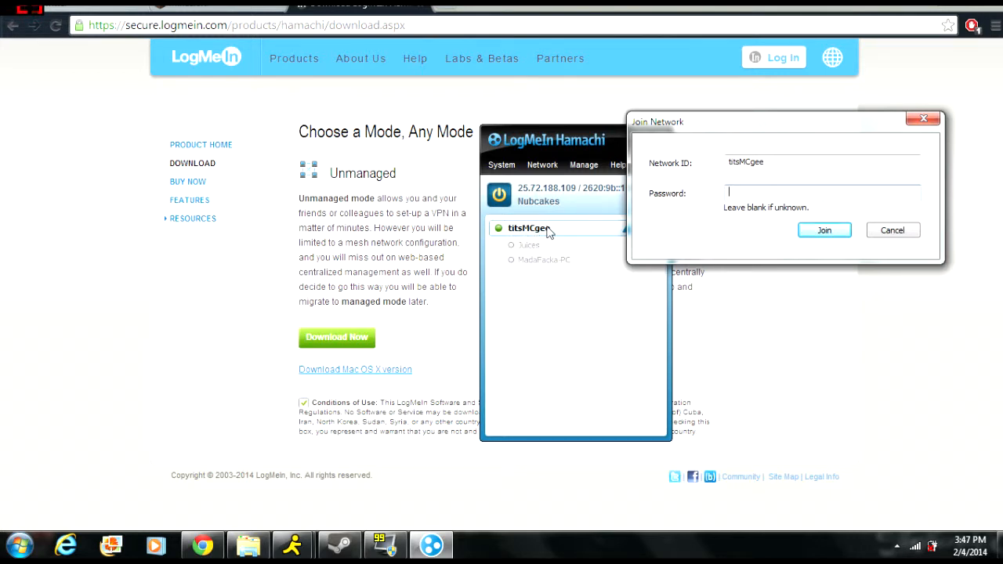
left_click(923, 119)
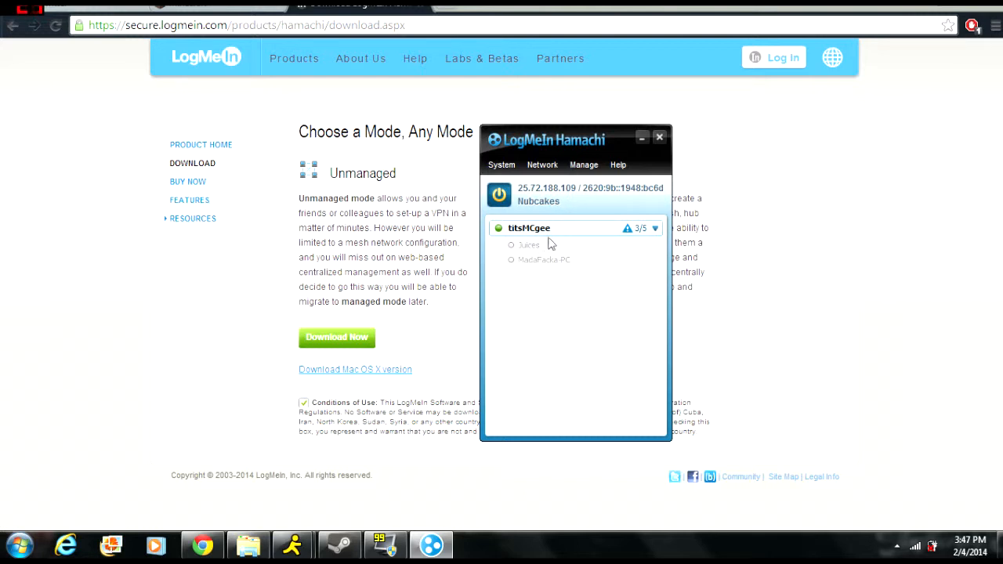
Minimize Hamachi and open the minecraft.net download page for people who already bought the game
mouse_move(551, 244)
left_click(642, 140)
left_click(36, 10)
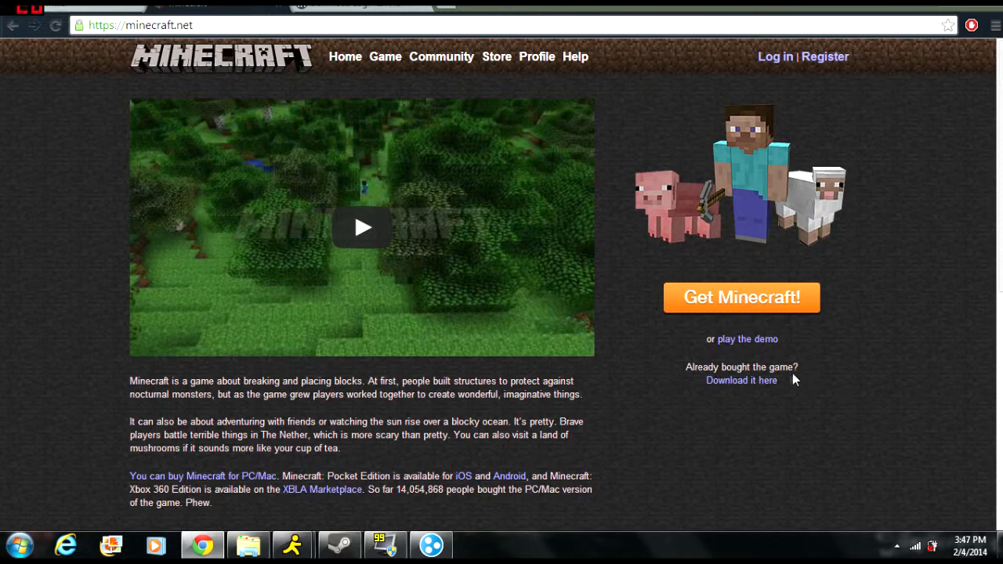
left_click(743, 381)
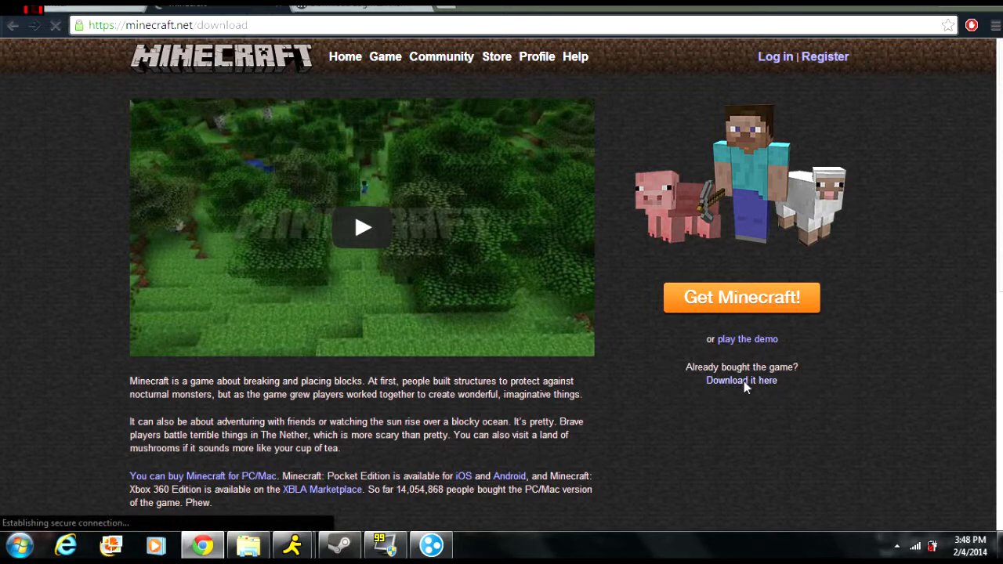
Download minecraft_server.1.7.4.jar from the Multiplayer Server section and keep the file
scroll(589, 367, "down", 3)
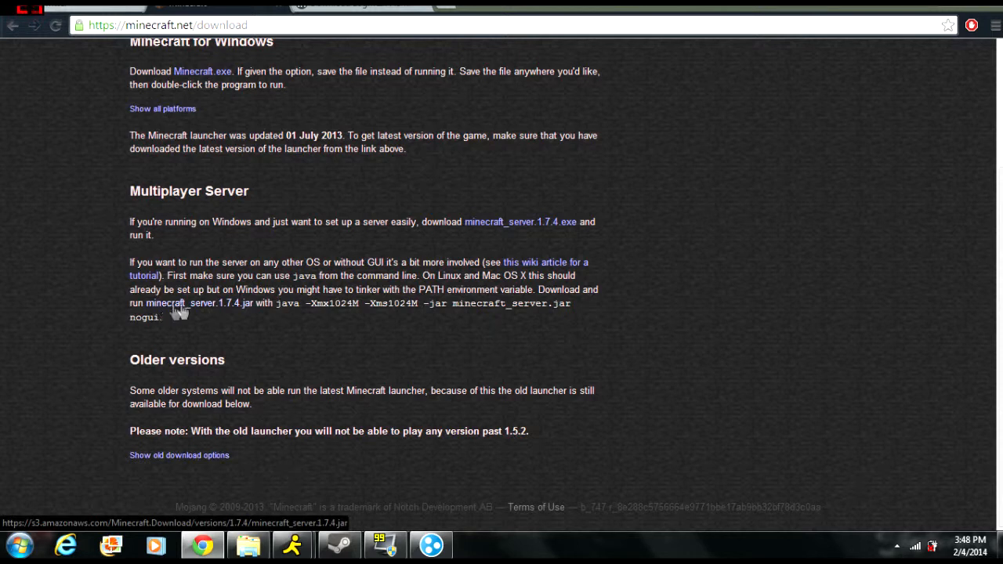
left_click(230, 306)
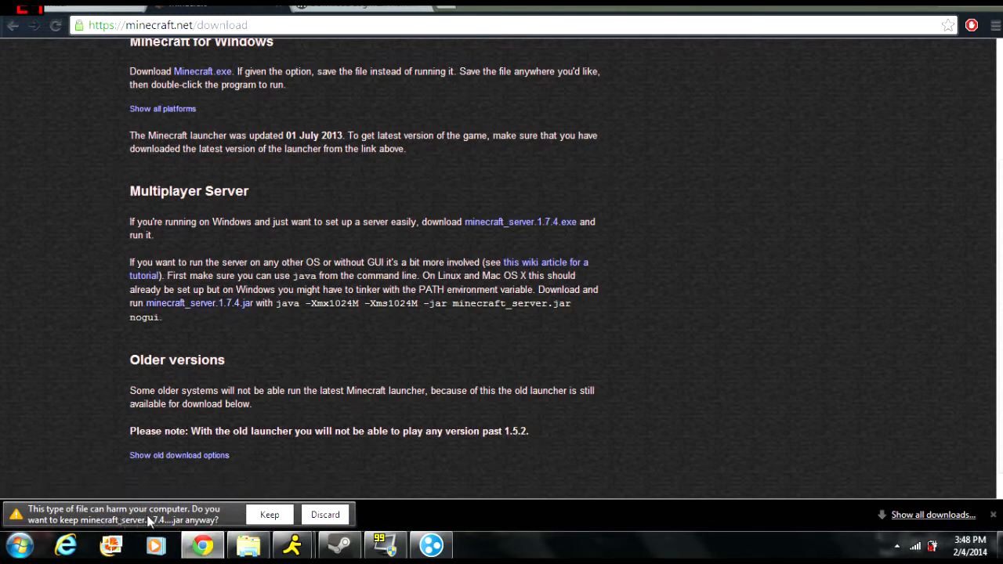
left_click(268, 515)
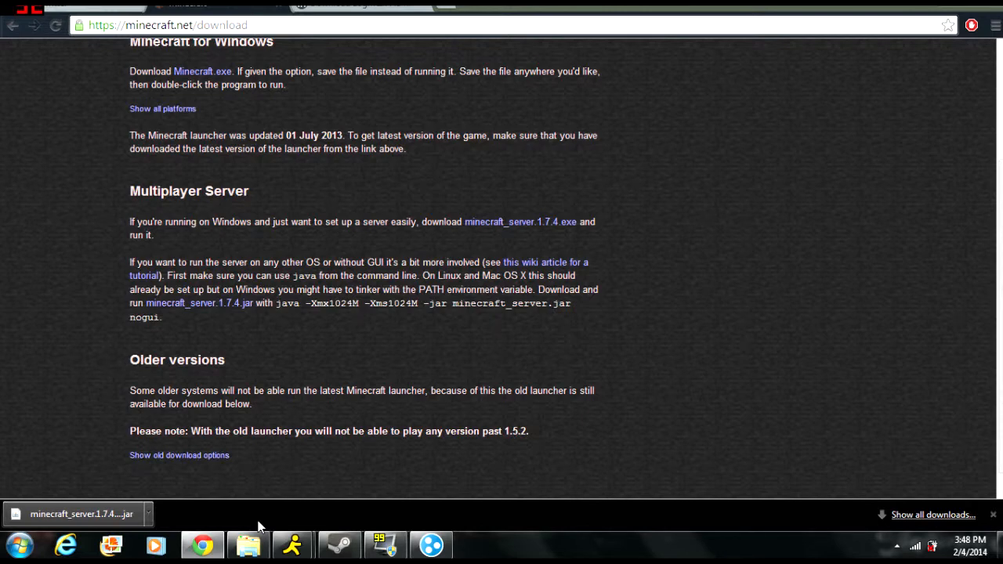
In Windows Explorer, create a new folder named minecraftserver on New Volume (D:)
left_click(250, 544)
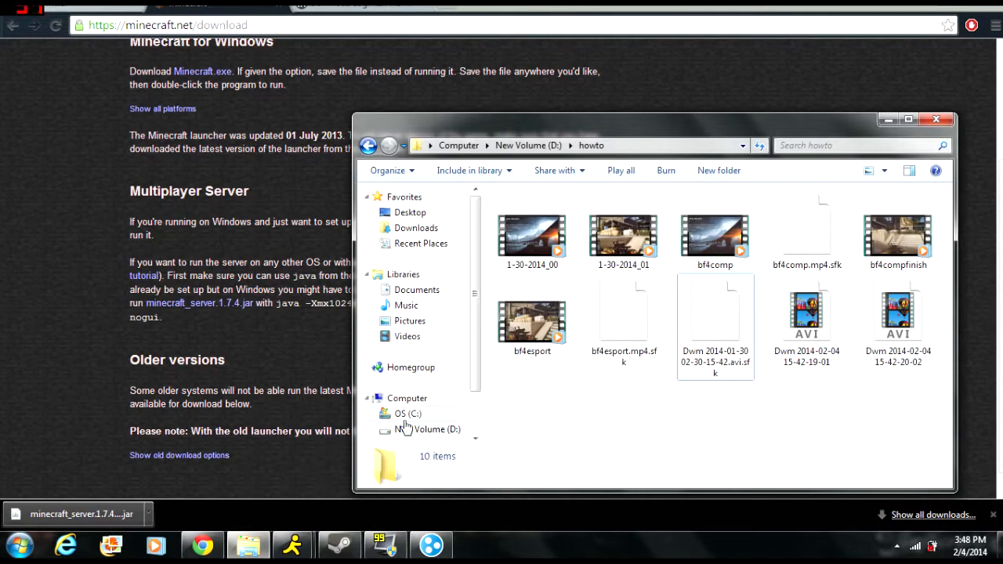
left_click(427, 429)
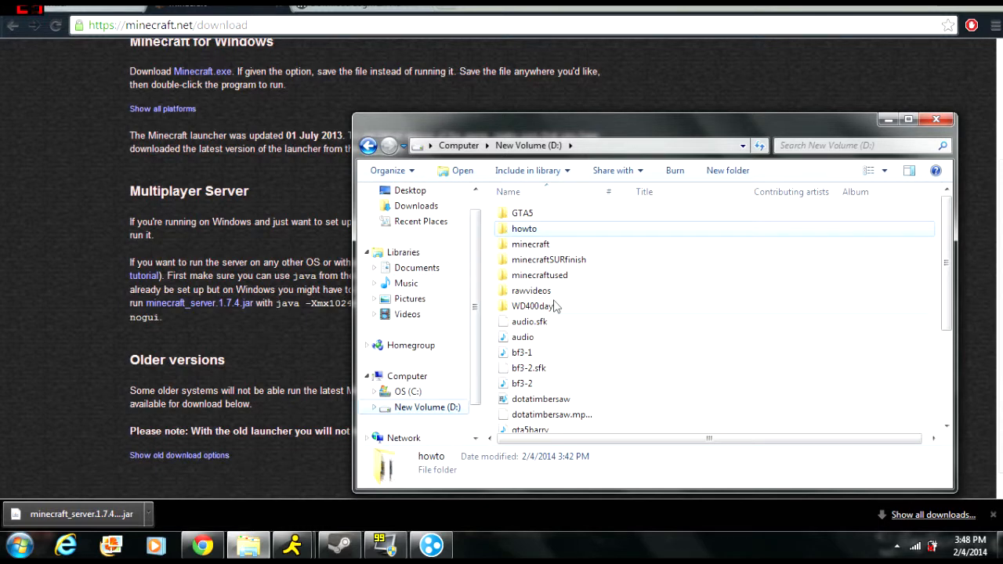
scroll(554, 301, "down", 1)
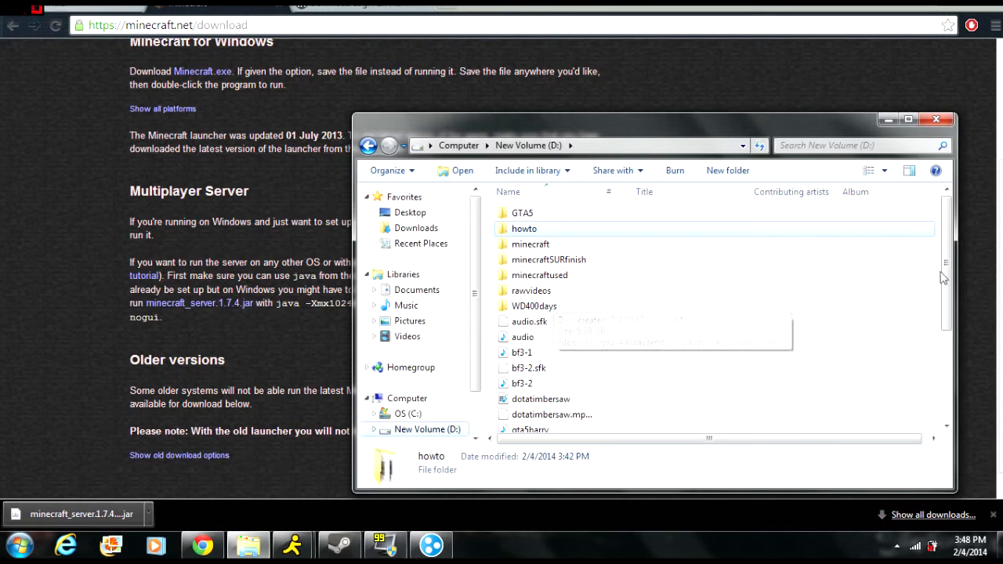
left_click_drag(950, 289, 951, 359)
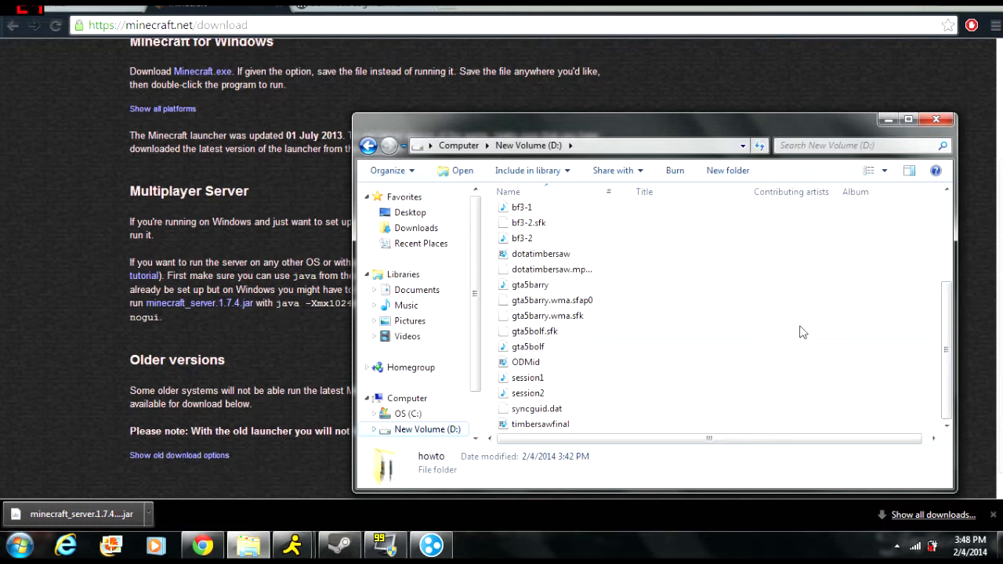
right_click(800, 325)
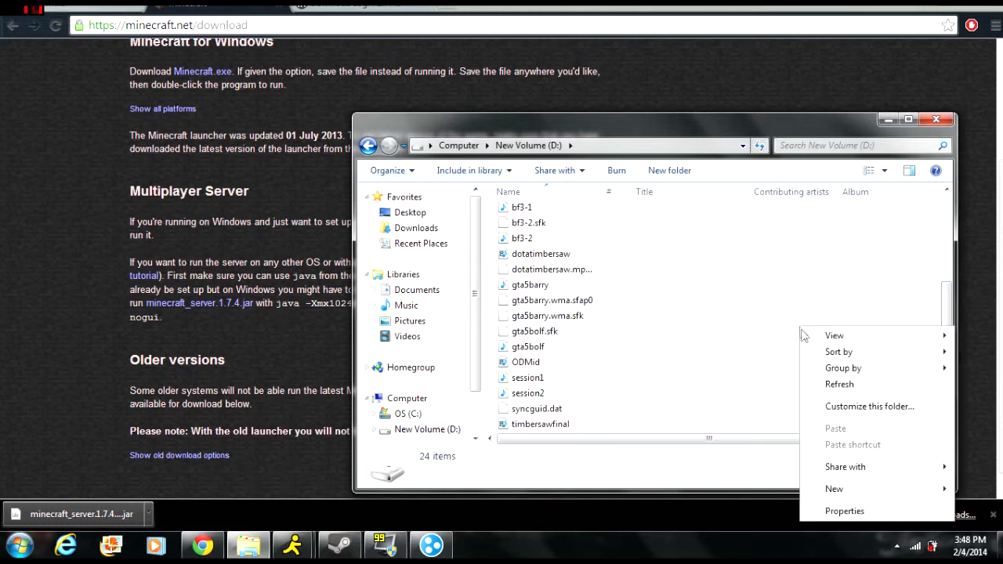
mouse_move(843, 492)
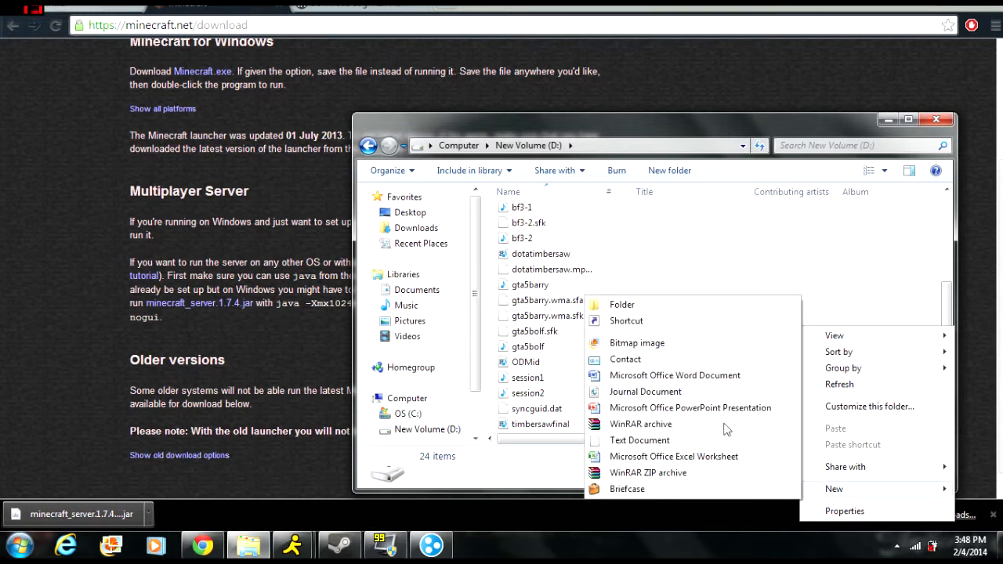
left_click(620, 306)
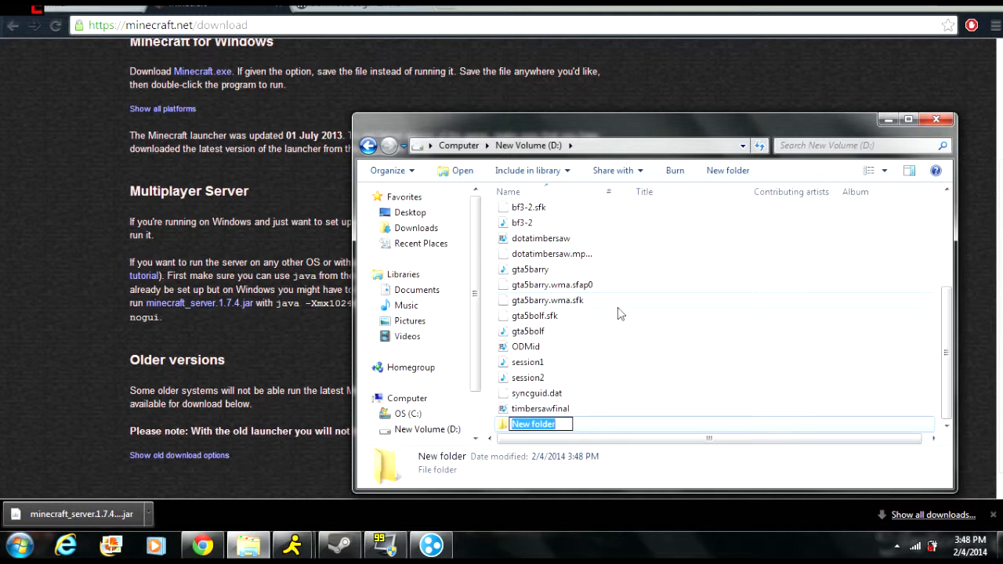
type("minecraftserver")
left_click(609, 429)
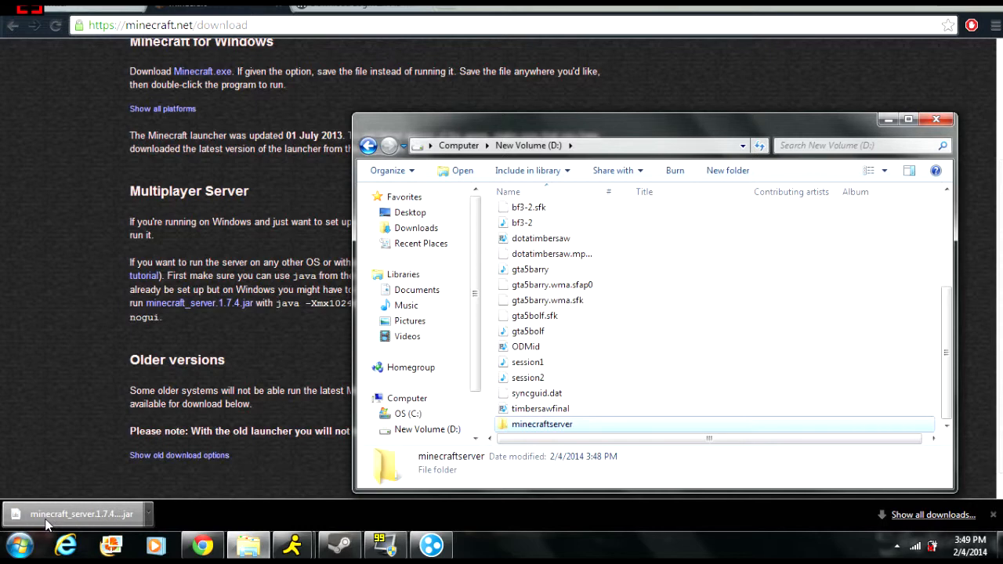
Put the downloaded minecraft_server.1.7.4 jar into the minecraftserver folder and run it once, closing the server after it finishes loading
left_click_drag(58, 523, 543, 427)
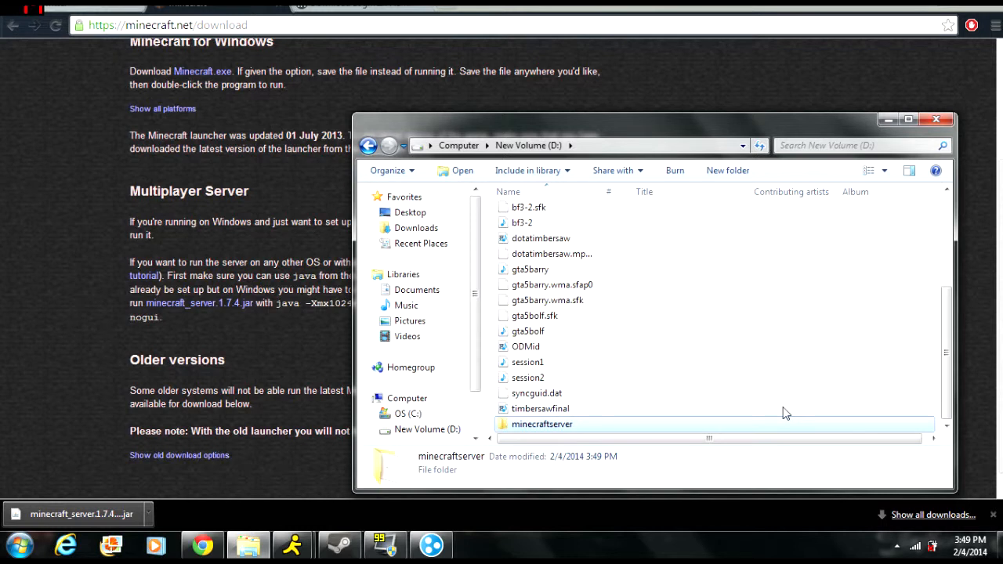
double_click(705, 429)
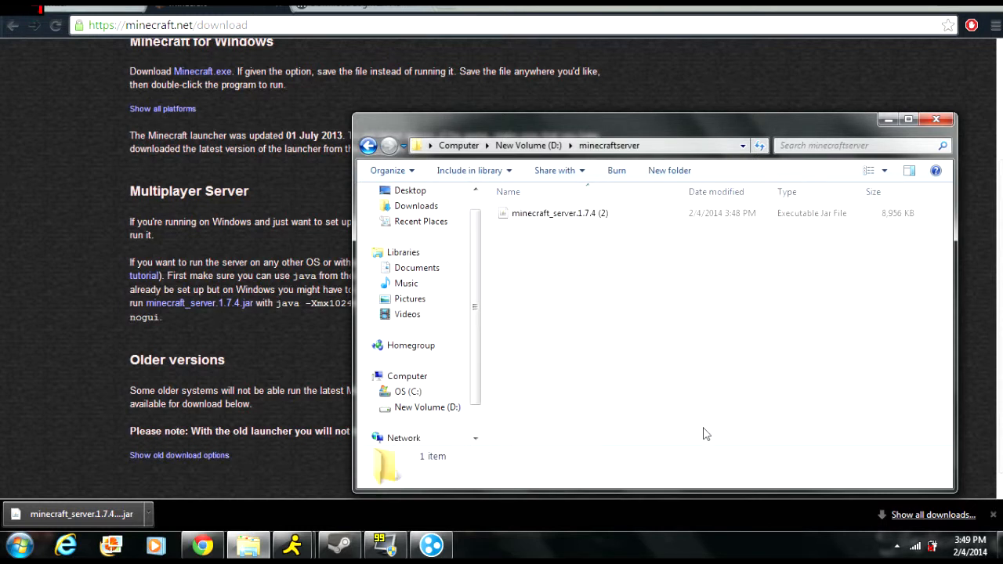
left_click(546, 218)
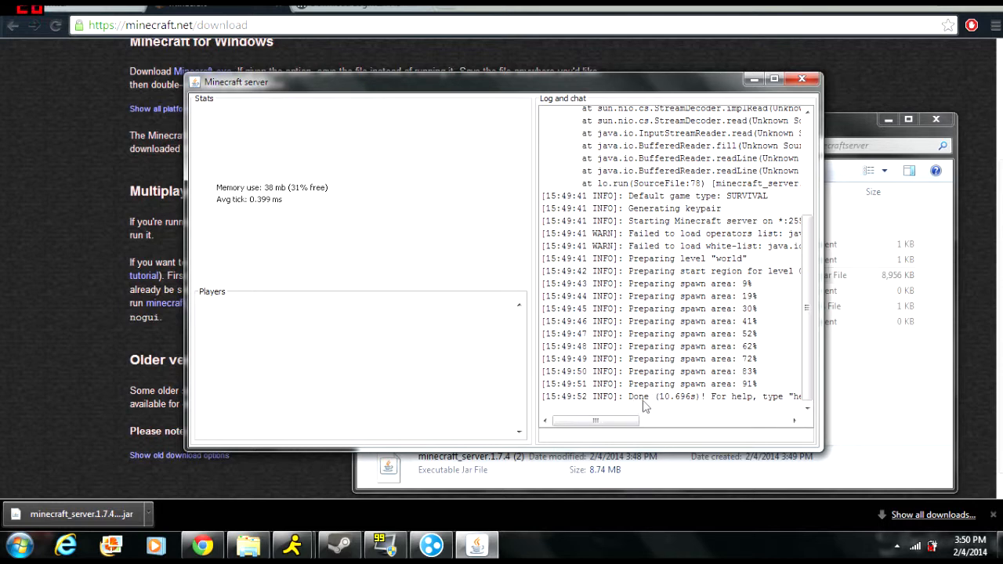
left_click(802, 79)
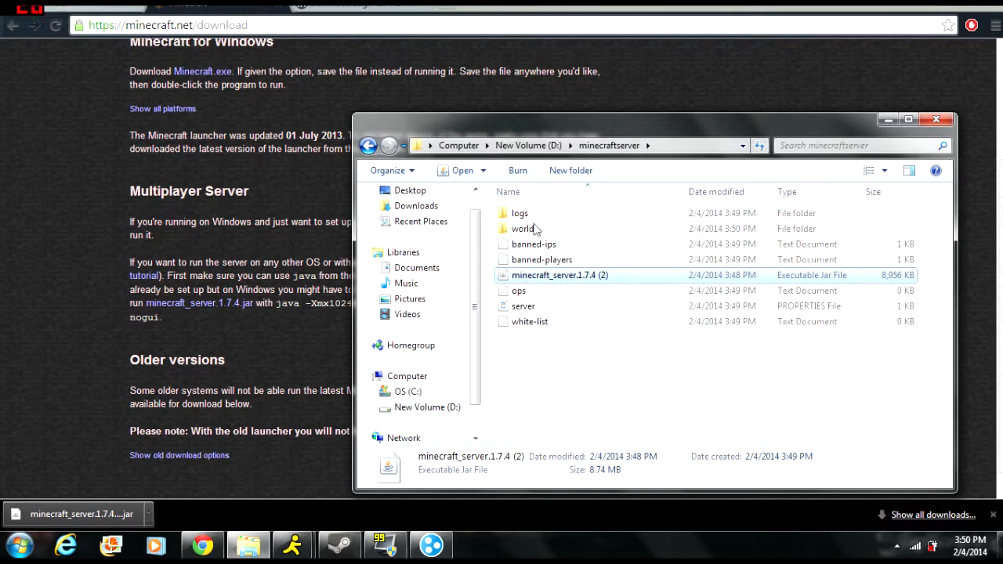
Enter a player name in the ops text file and close the file without saving
double_click(548, 292)
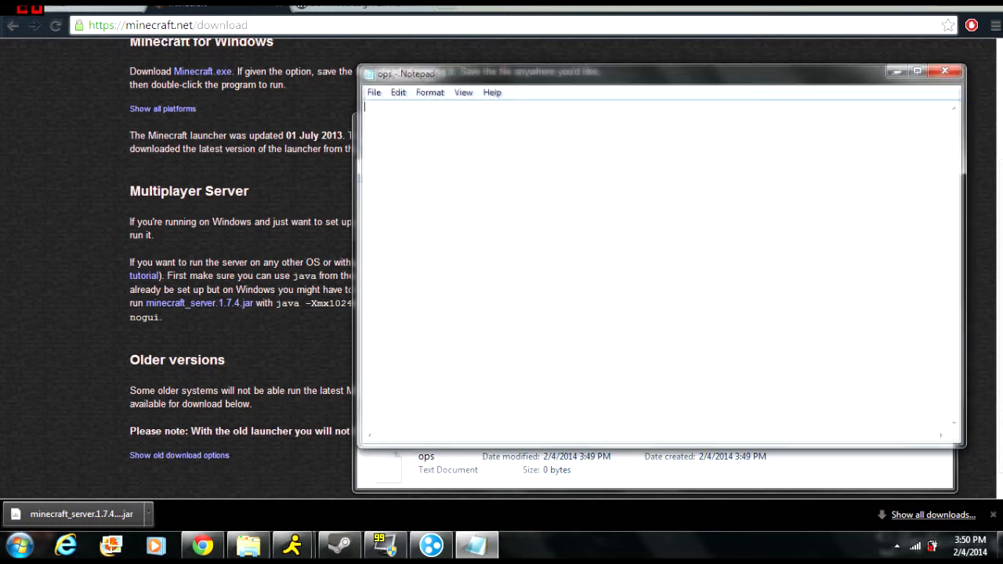
type("barryyy")
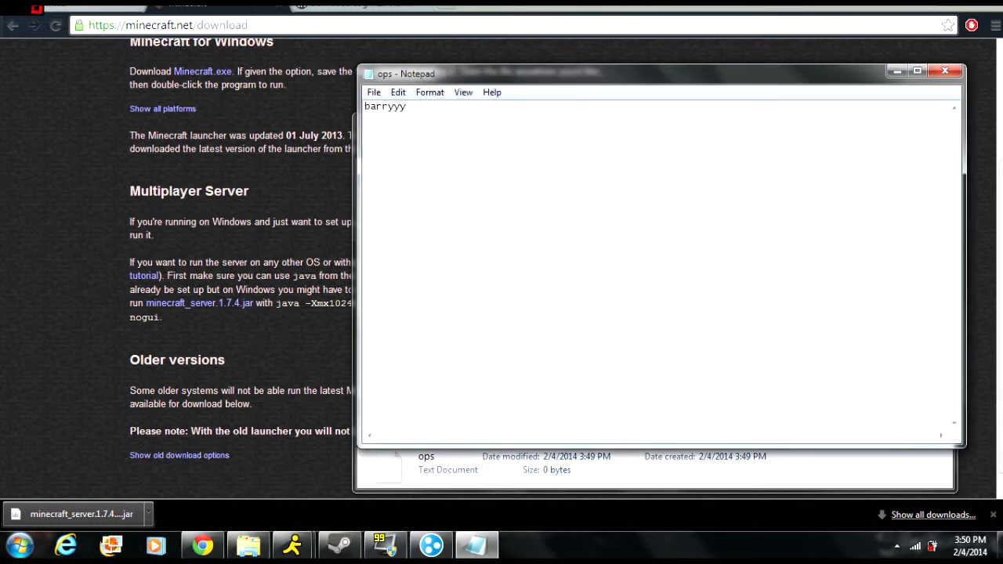
key("BackSpace")
left_click(378, 94)
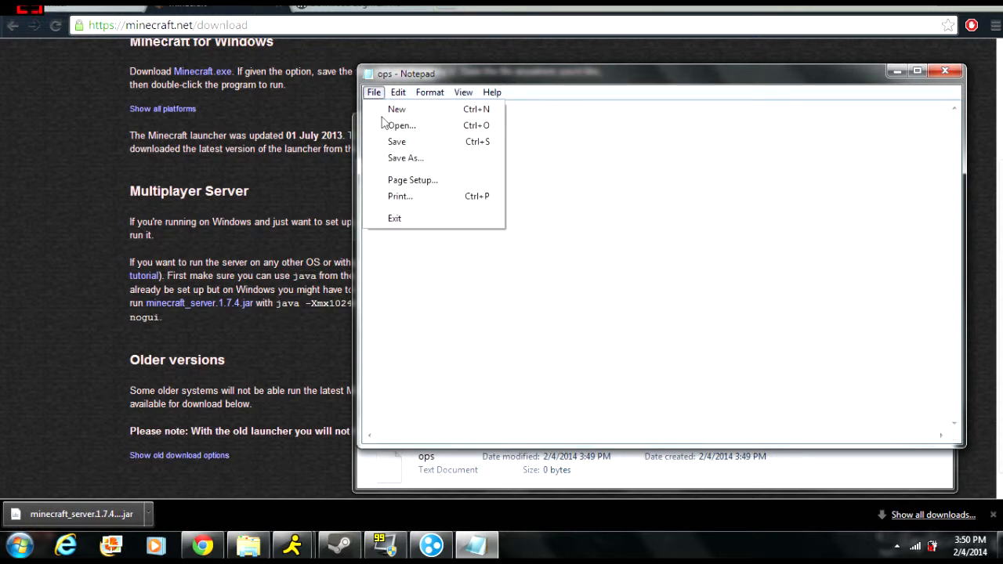
left_click(915, 83)
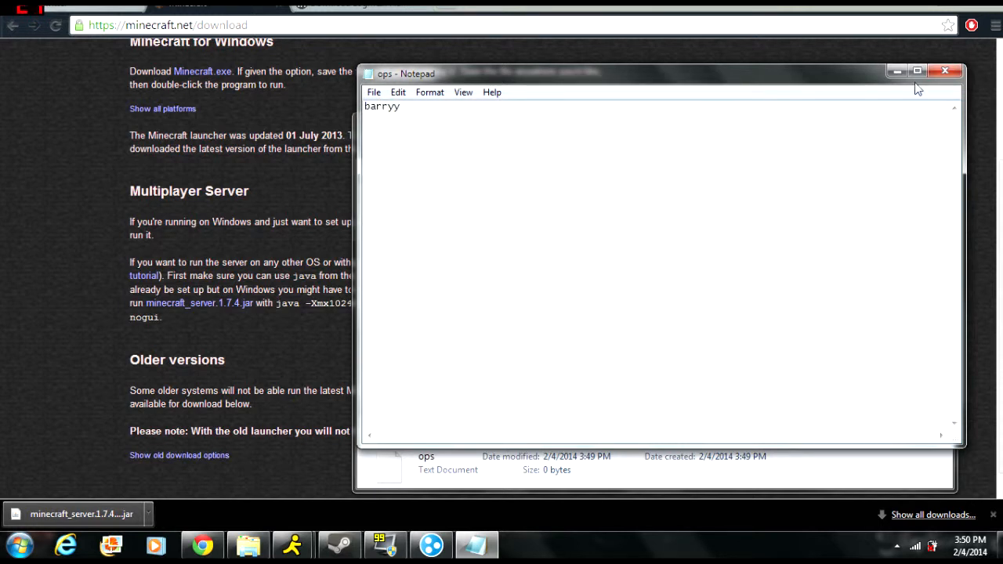
left_click(957, 74)
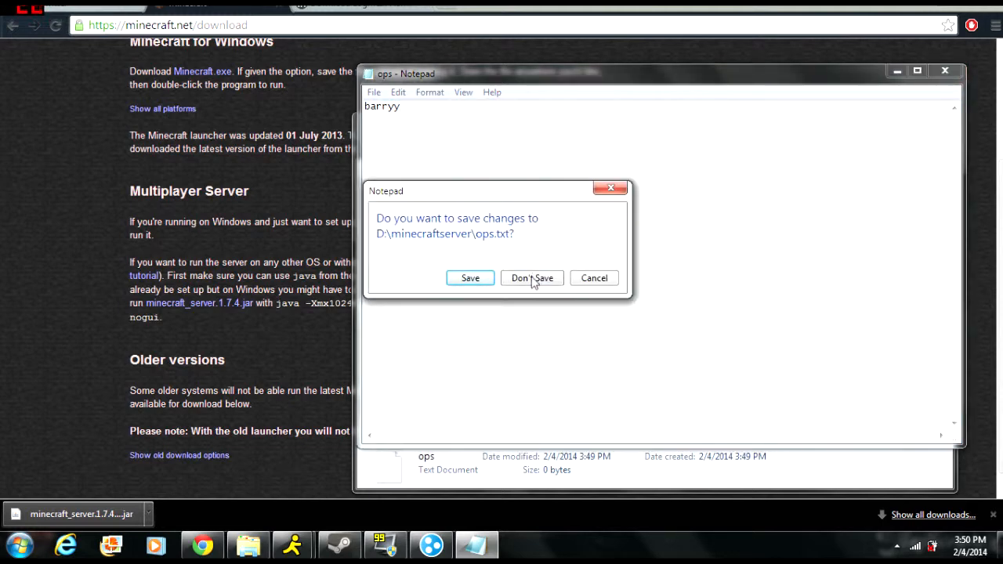
left_click(532, 279)
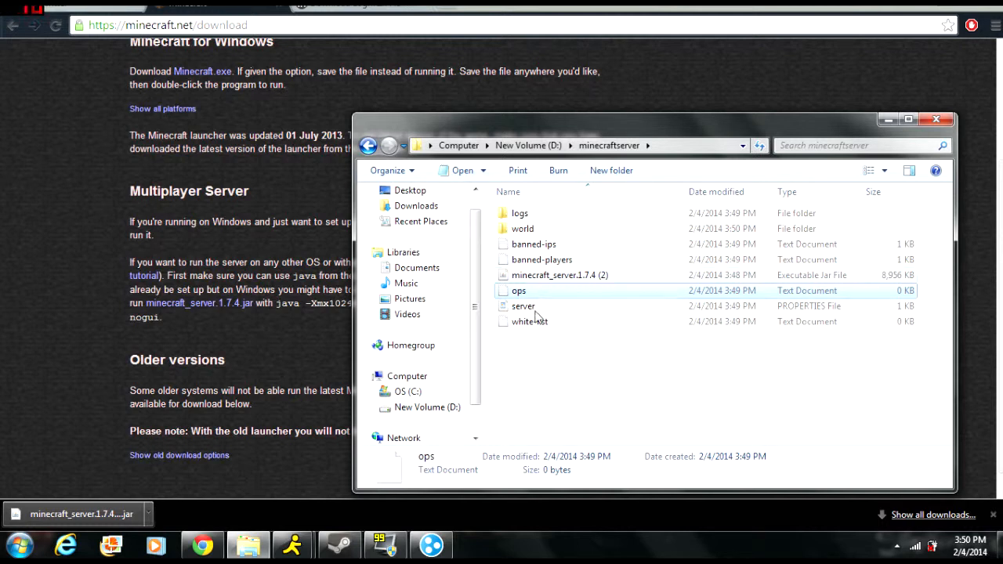
Open the server properties file with WordPad as the program always used for this file type
left_click(532, 309)
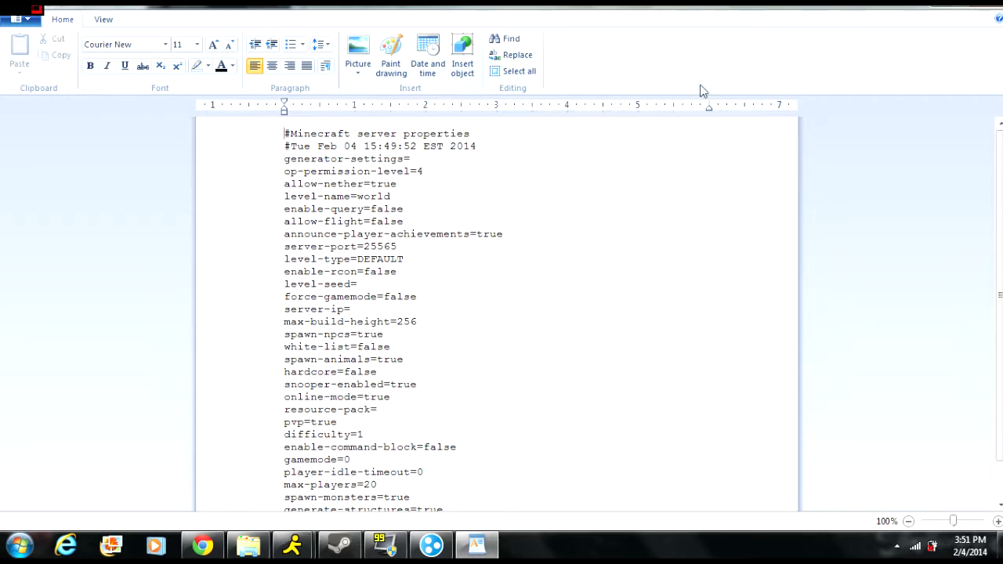
left_click(982, 6)
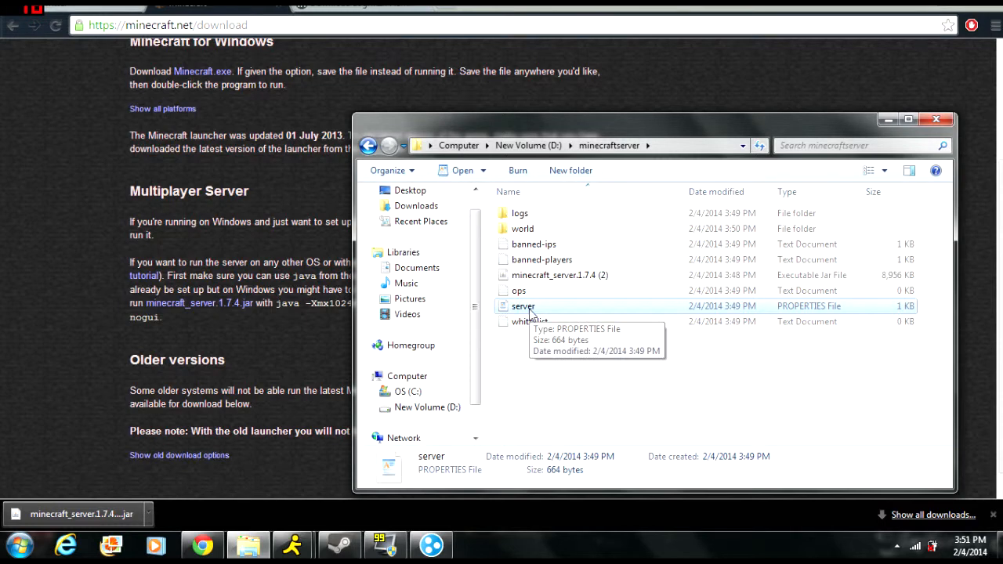
right_click(530, 311)
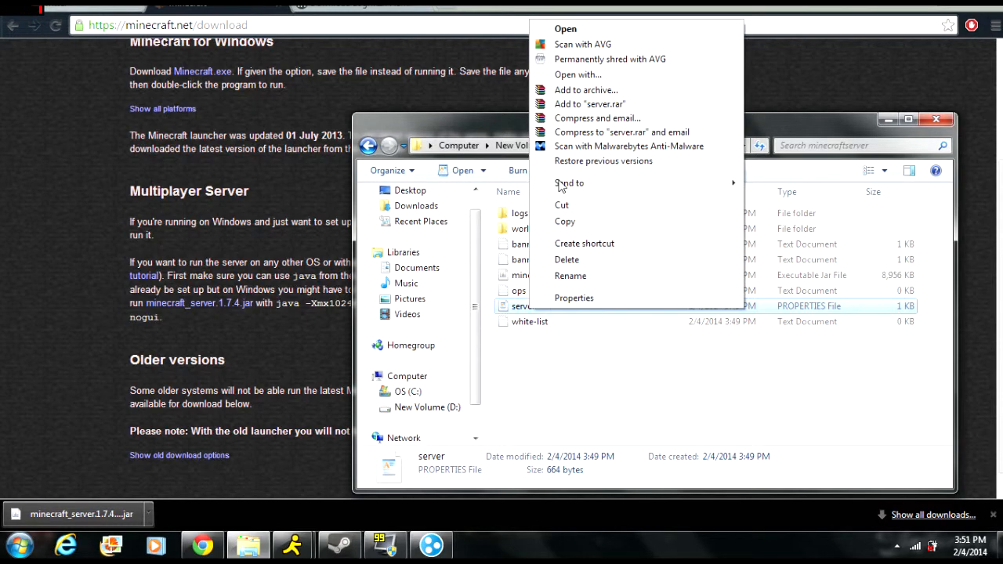
left_click(605, 74)
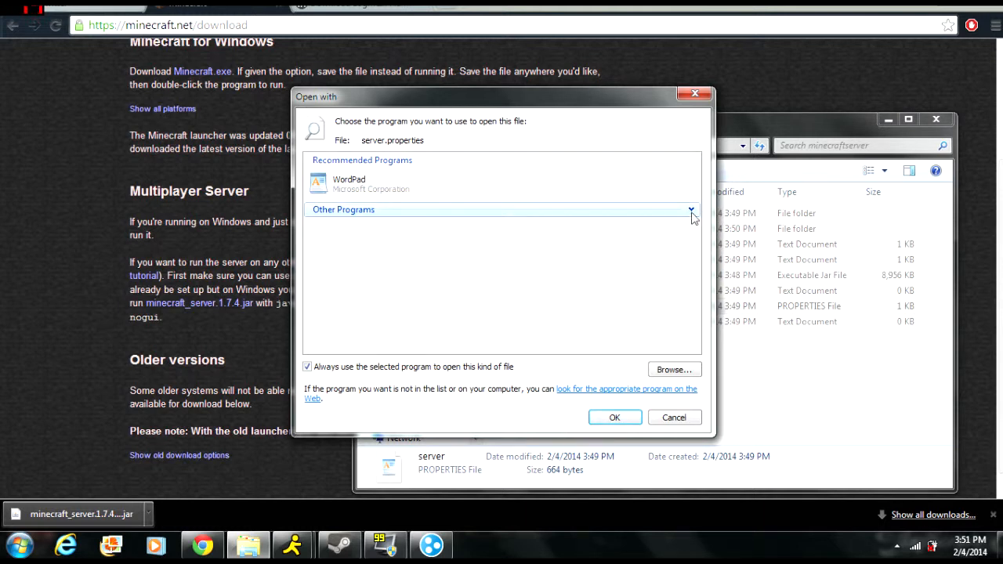
left_click(695, 212)
left_click(543, 291)
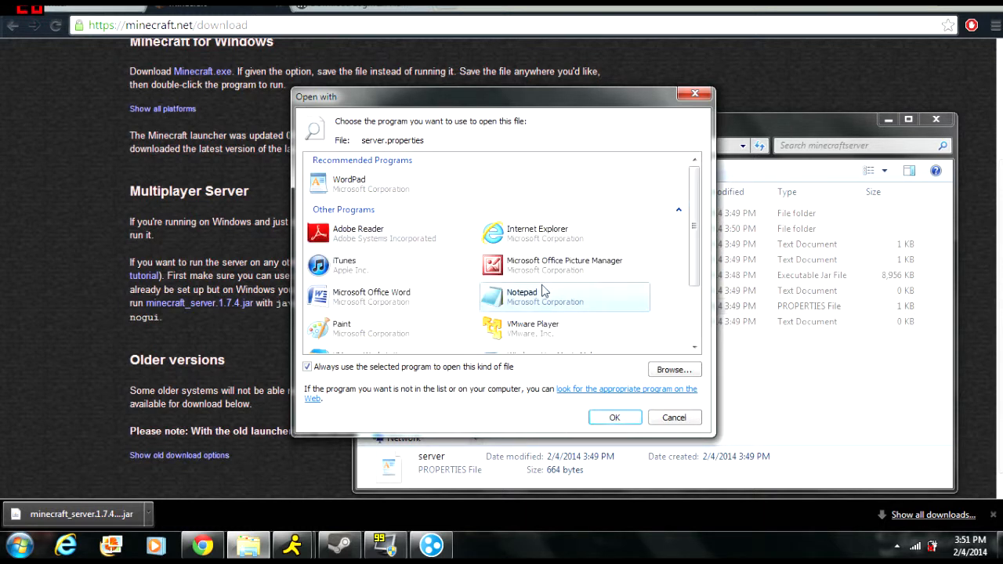
left_click(376, 188)
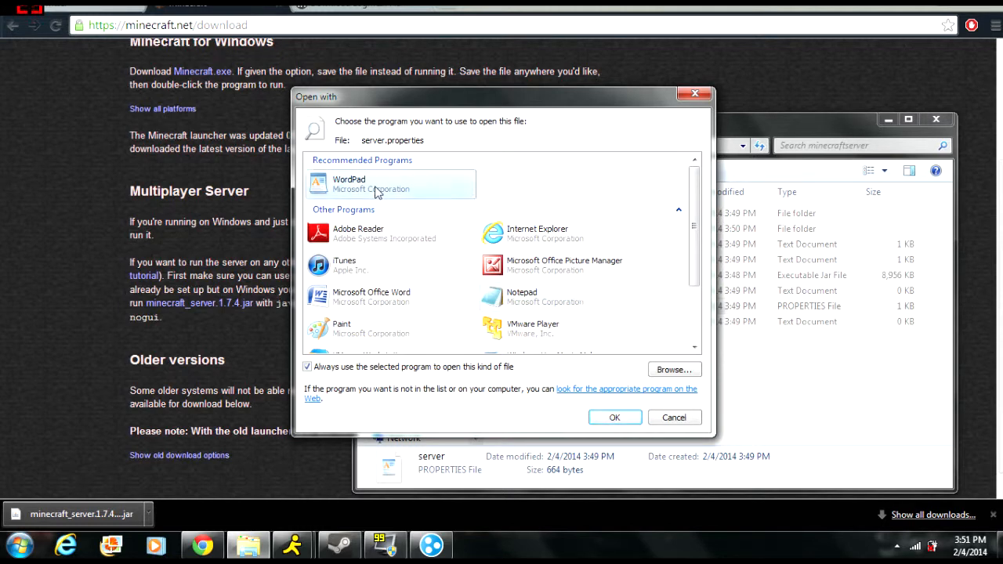
left_click(614, 417)
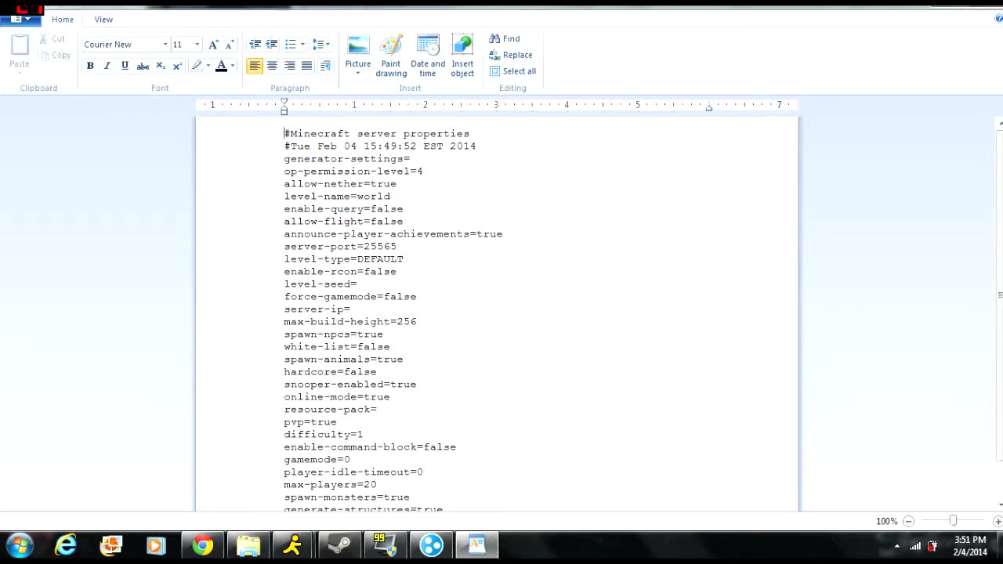
Set server-ip to the Hamachi IPv4 address 25.72.188.109, checking it against the Hamachi window
left_click_drag(284, 308, 362, 318)
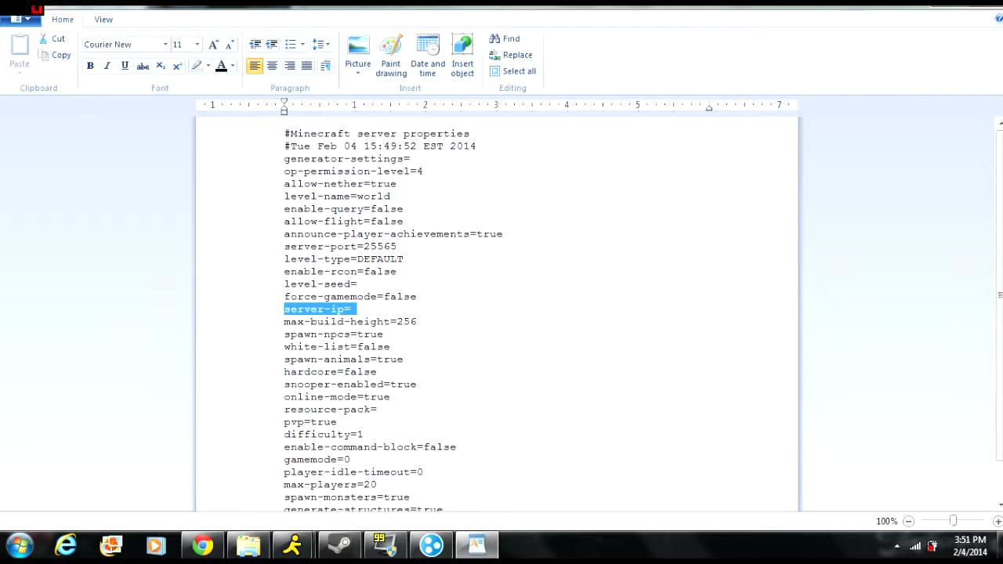
left_click(433, 546)
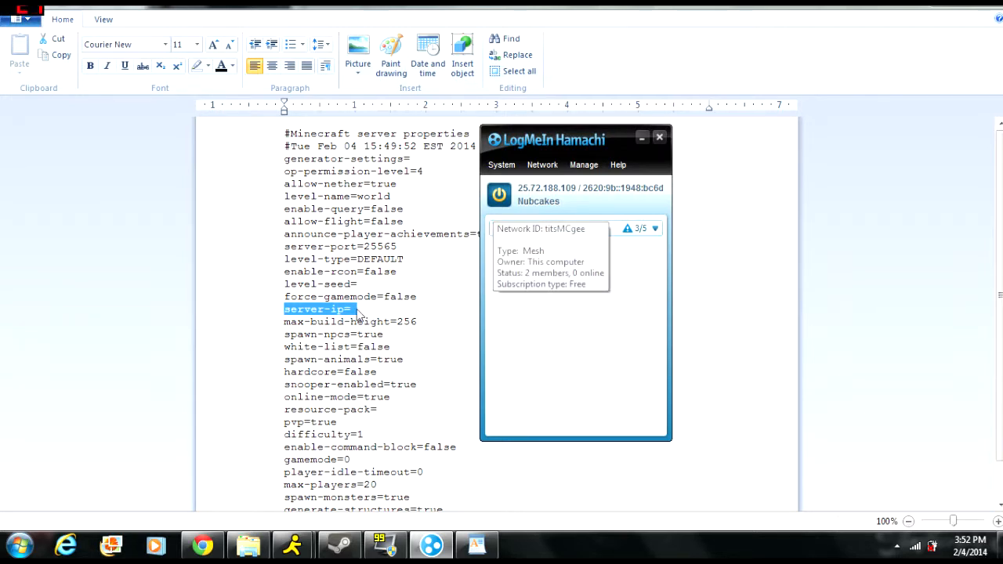
left_click(358, 312)
left_click(351, 310)
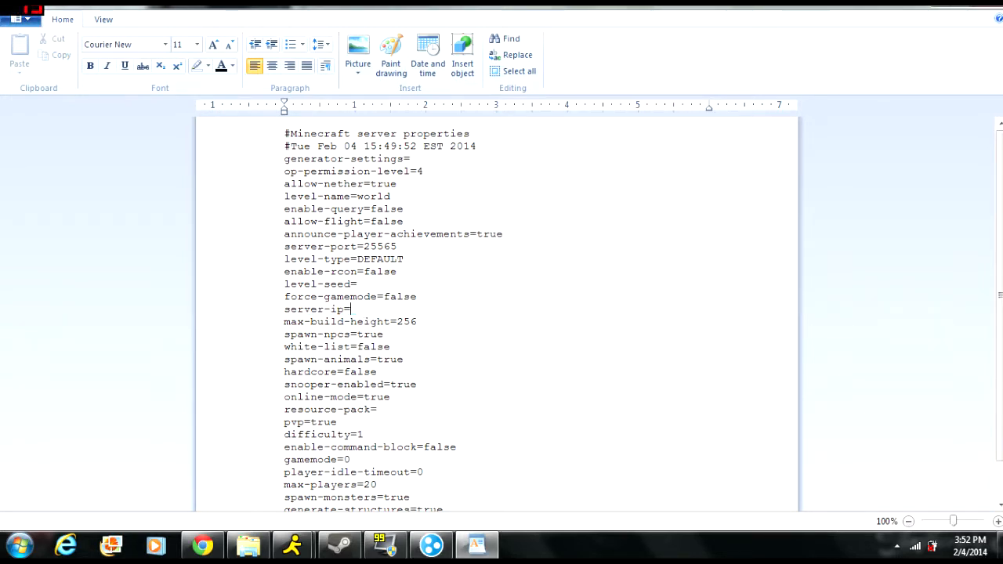
type("25.72.")
left_click(431, 545)
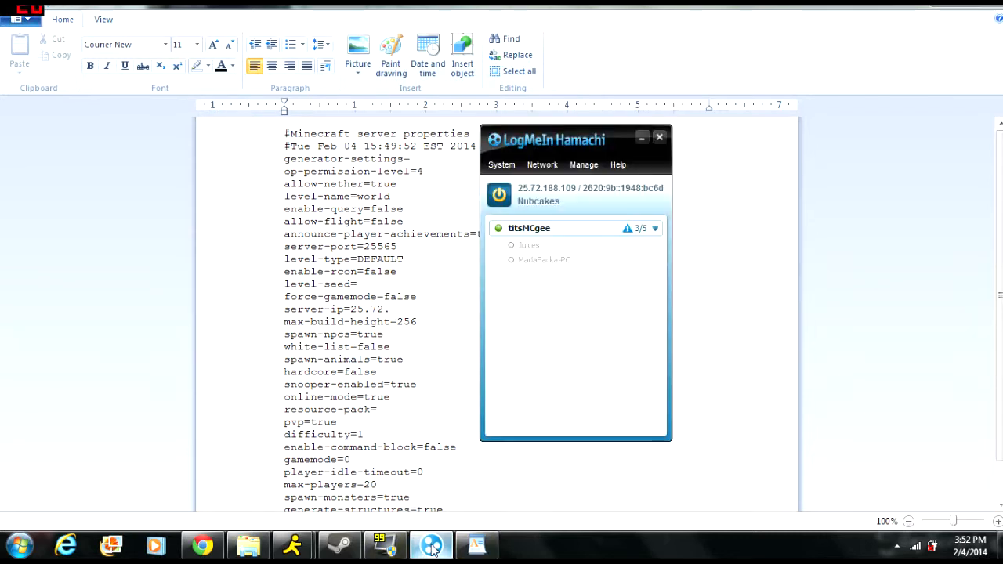
left_click(431, 546)
type("188")
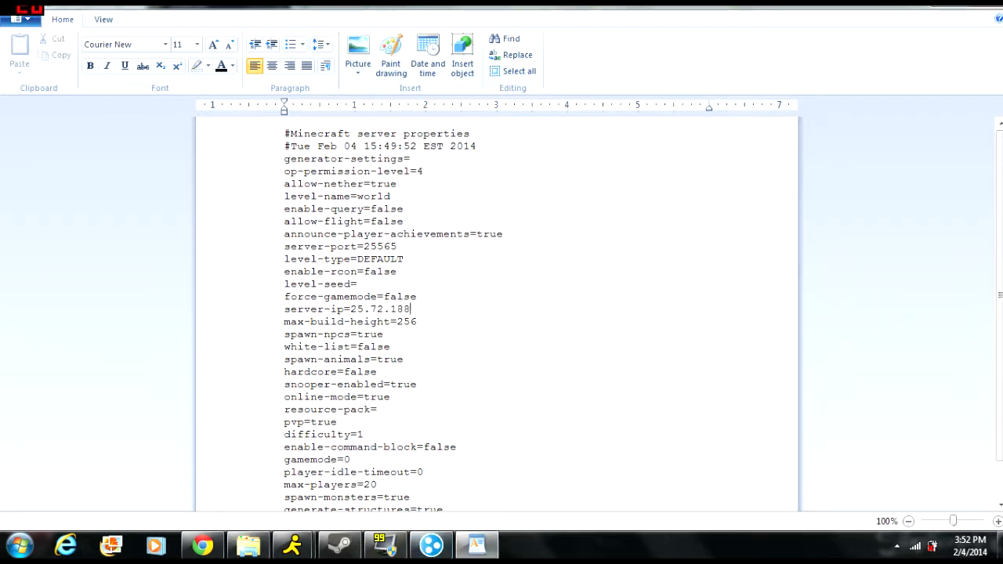
type(".109")
left_click(427, 547)
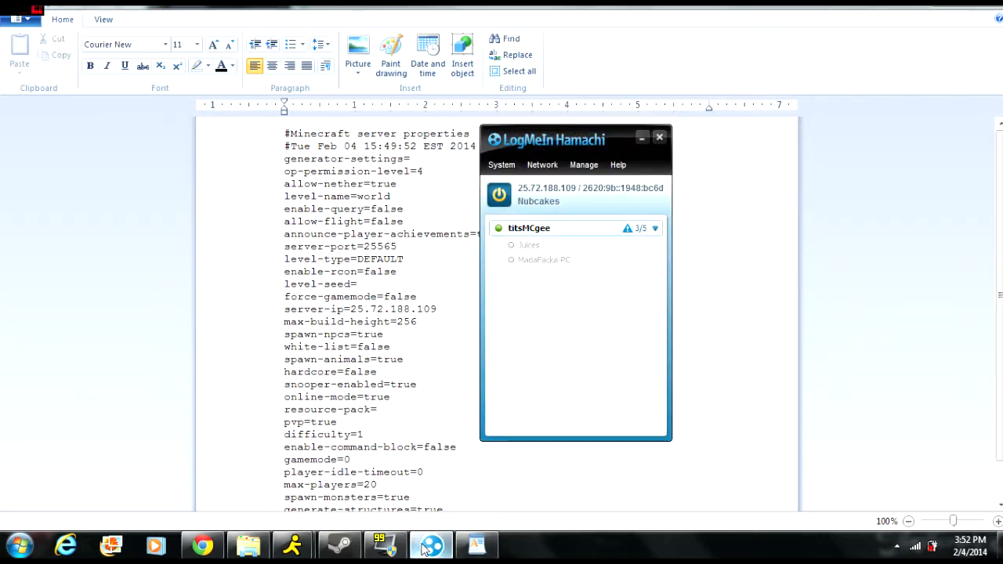
left_click(427, 547)
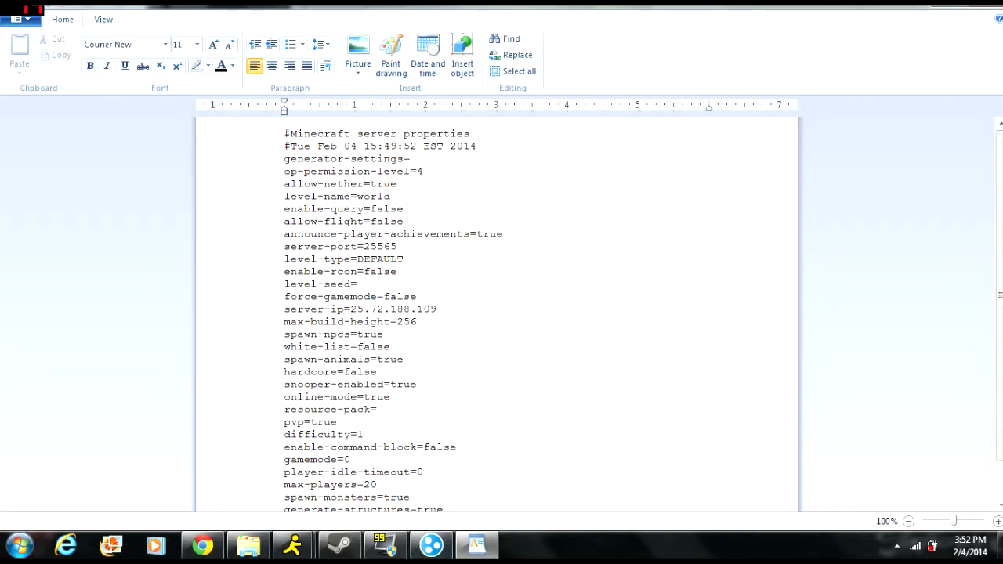
Set max-players to 10 in the server properties
scroll(497, 314, "down", 1)
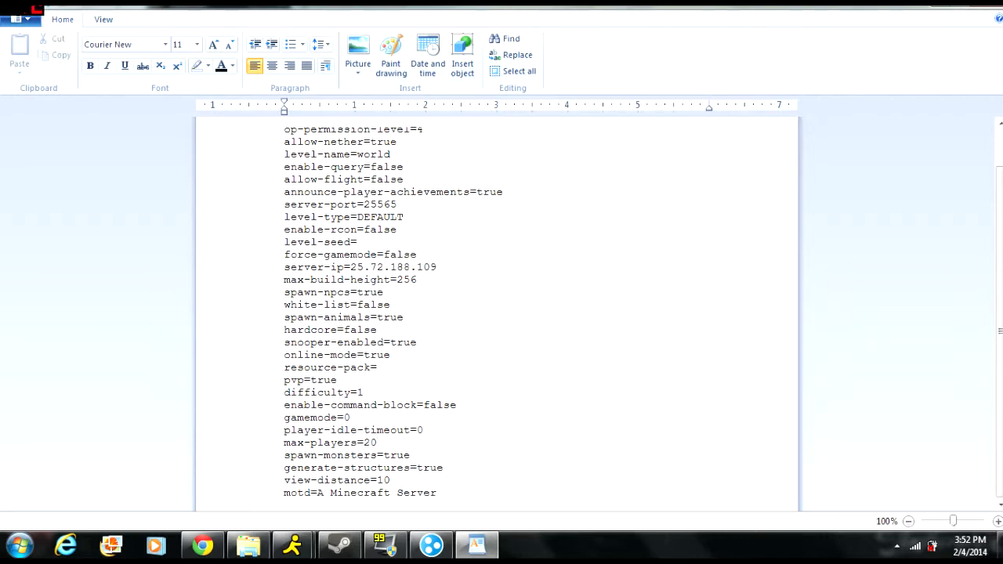
key("BackSpace")
key("BackSpace")
type("10")
Try setting allow-flight to true and change it back to false
scroll(497, 314, "up", 2)
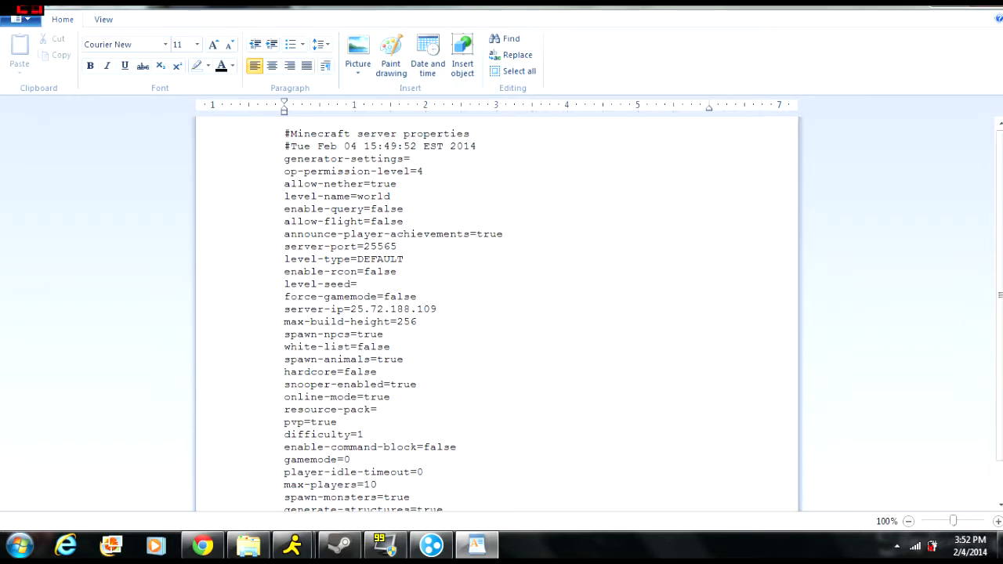
left_click(404, 222)
key("BackSpace")
key("BackSpace")
key("BackSpace")
key("BackSpace")
key("BackSpace")
type("true")
key("BackSpace")
key("BackSpace")
key("BackSpace")
key("BackSpace")
key("BackSpace")
type("=false")
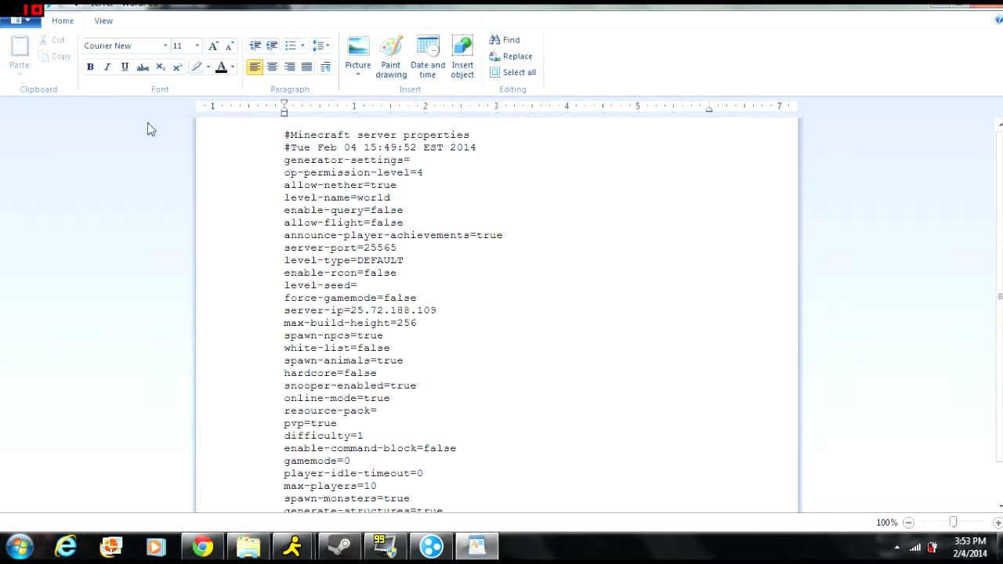
Save the edited server properties file and close WordPad
left_click(20, 22)
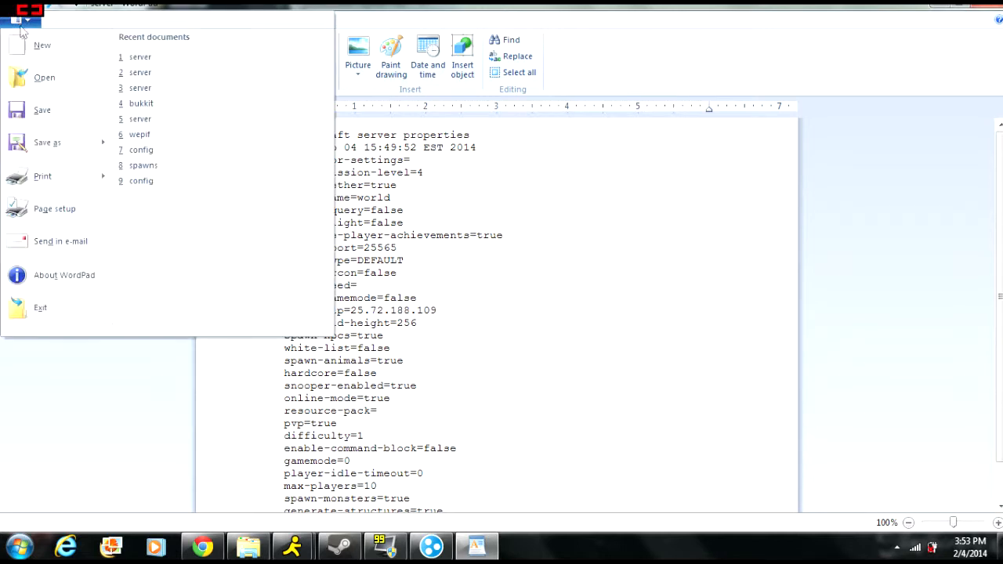
left_click(51, 117)
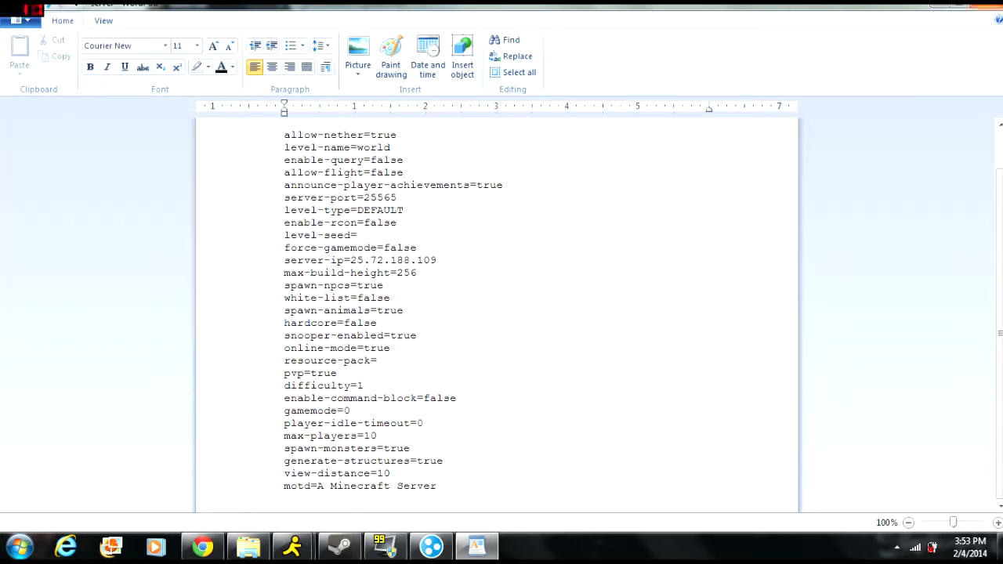
left_click(989, 6)
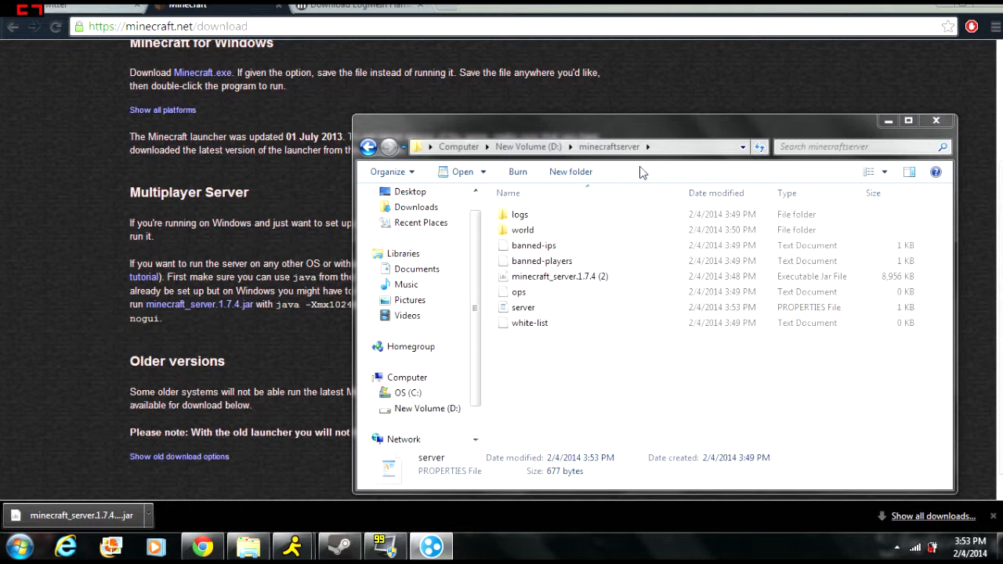
Run minecraft_server.1.7.4 (2) from the minecraftserver folder again and briefly check the Hamachi network while the server is running
left_click(580, 284)
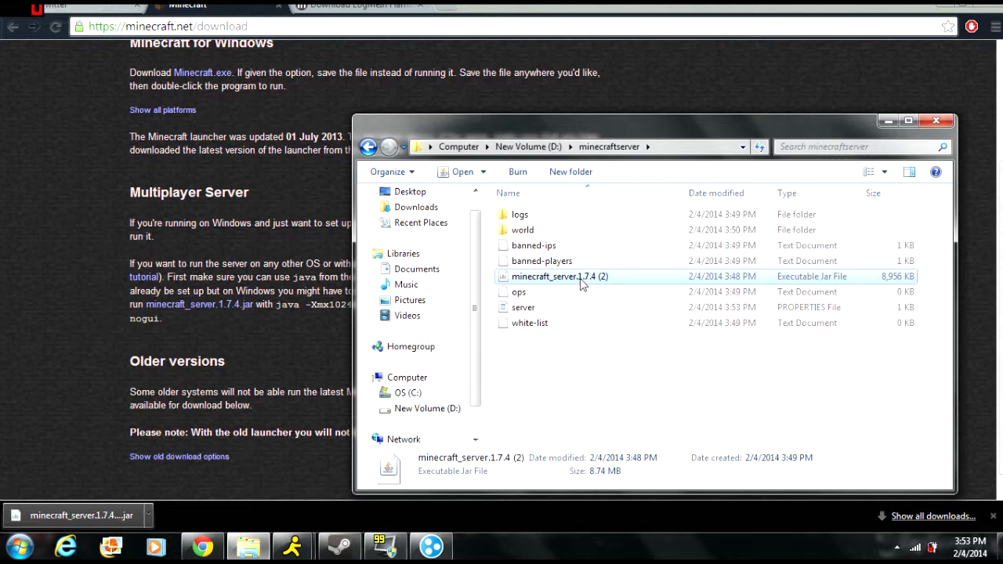
double_click(581, 284)
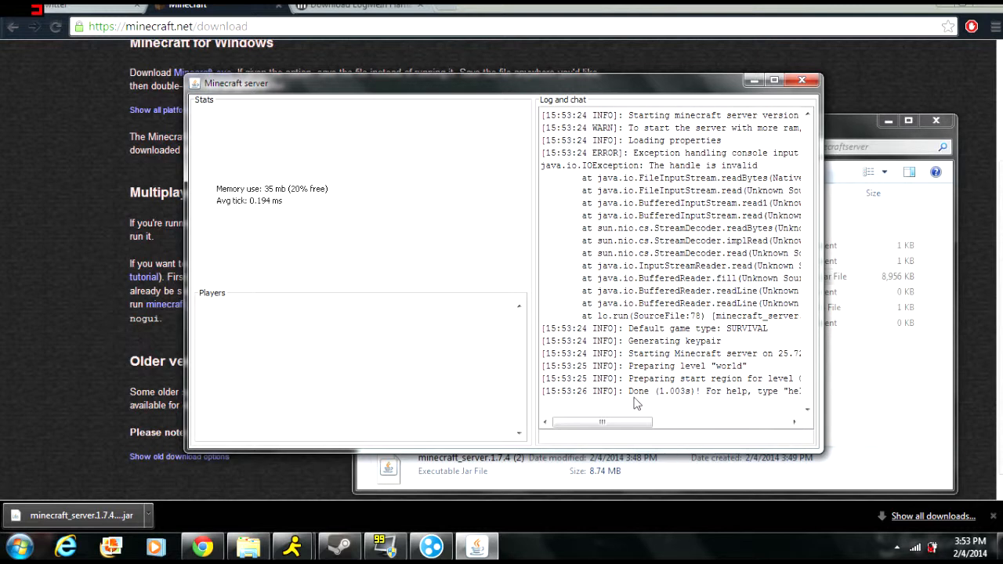
left_click(431, 547)
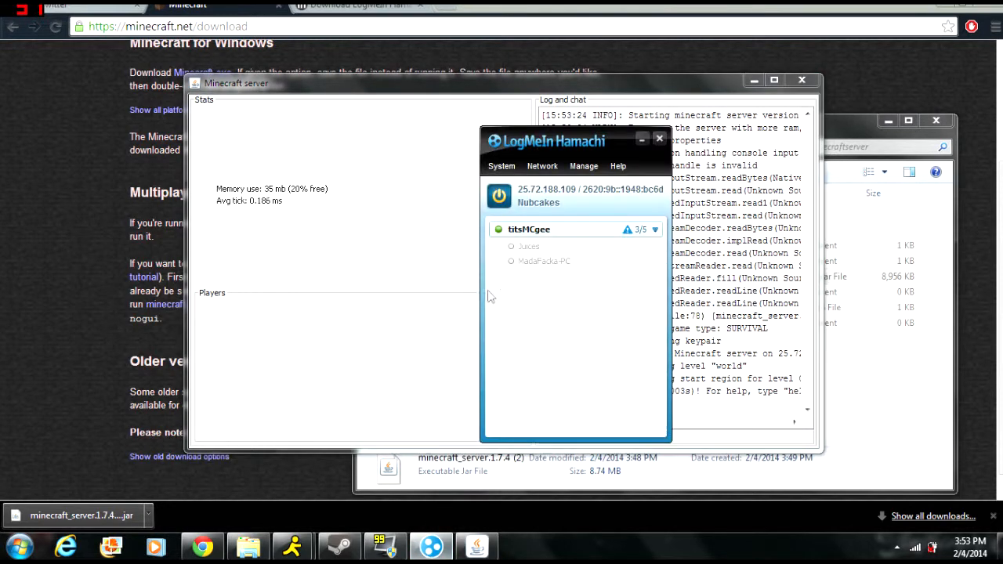
left_click(651, 139)
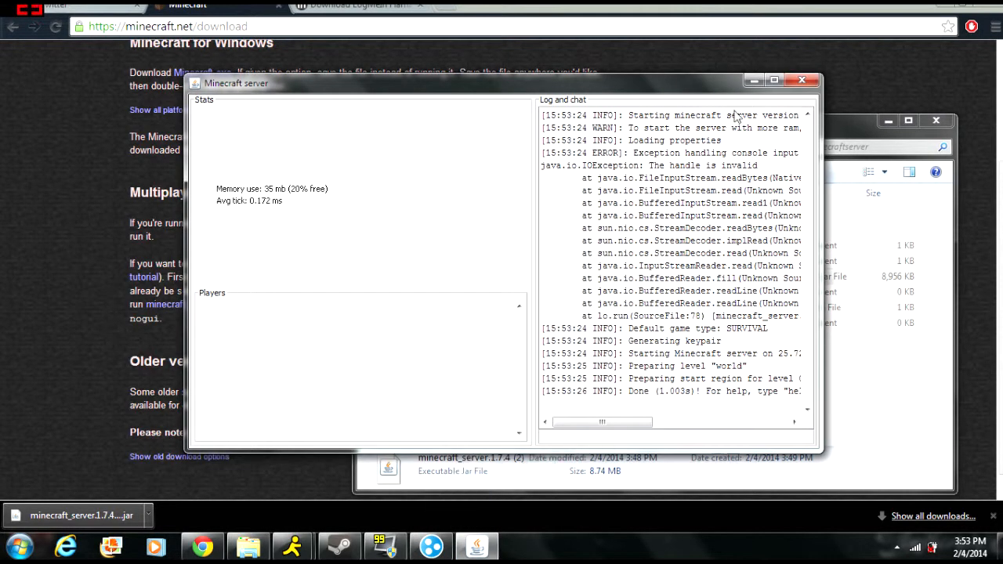
left_click_drag(524, 85, 484, 89)
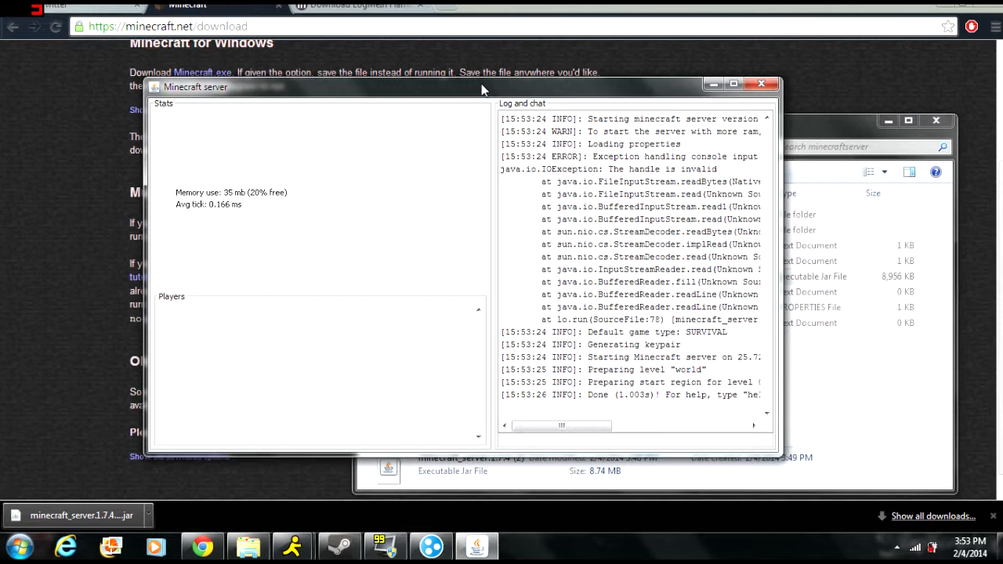
Minimize the server and folder windows, switch to Minecraft 1.7.4 and look through its multiplayer server list
left_click(711, 83)
left_click(888, 121)
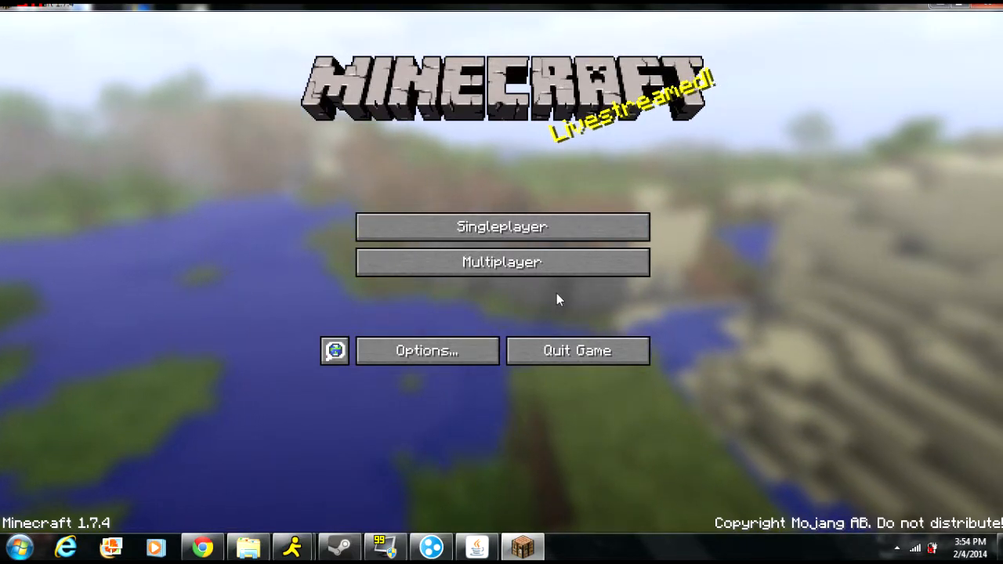
left_click(515, 267)
scroll(600, 325, "down", 3)
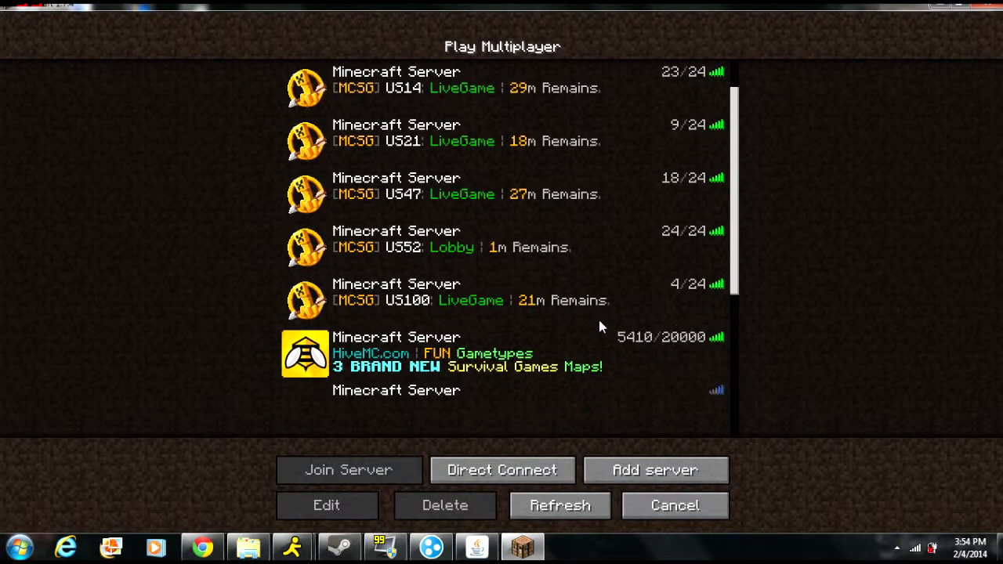
scroll(599, 320, "down", 5)
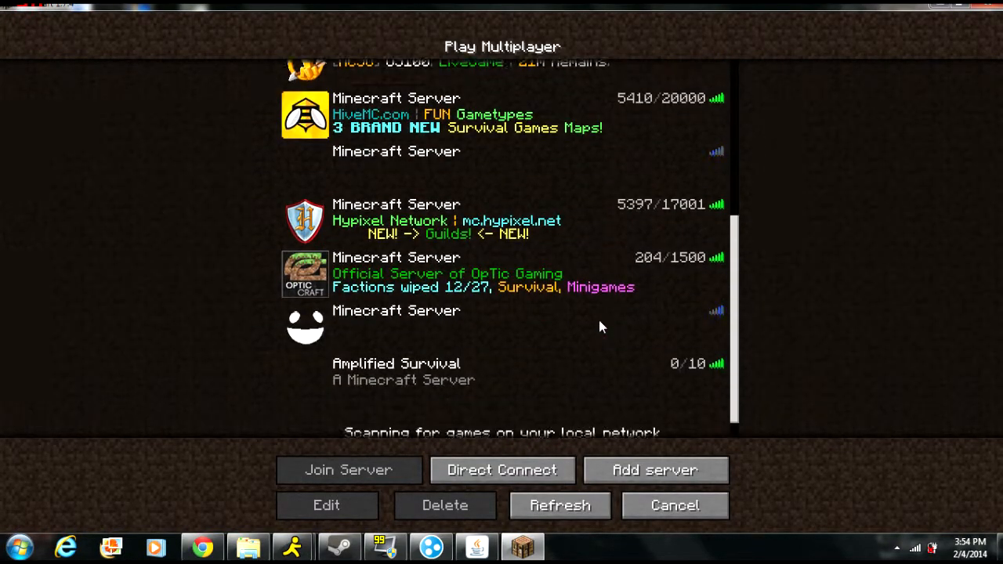
left_click(531, 468)
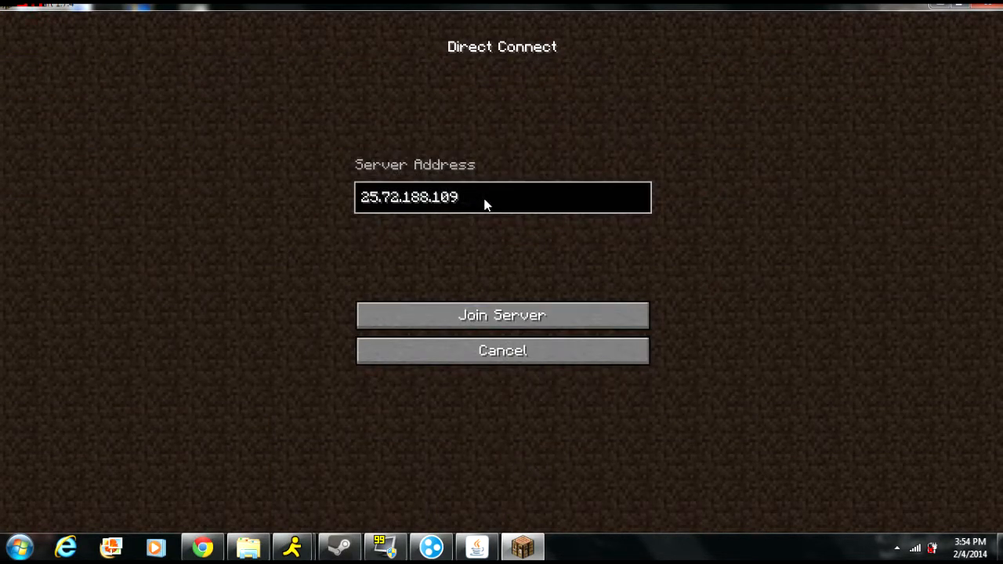
left_click(437, 546)
left_click_drag(568, 151, 679, 131)
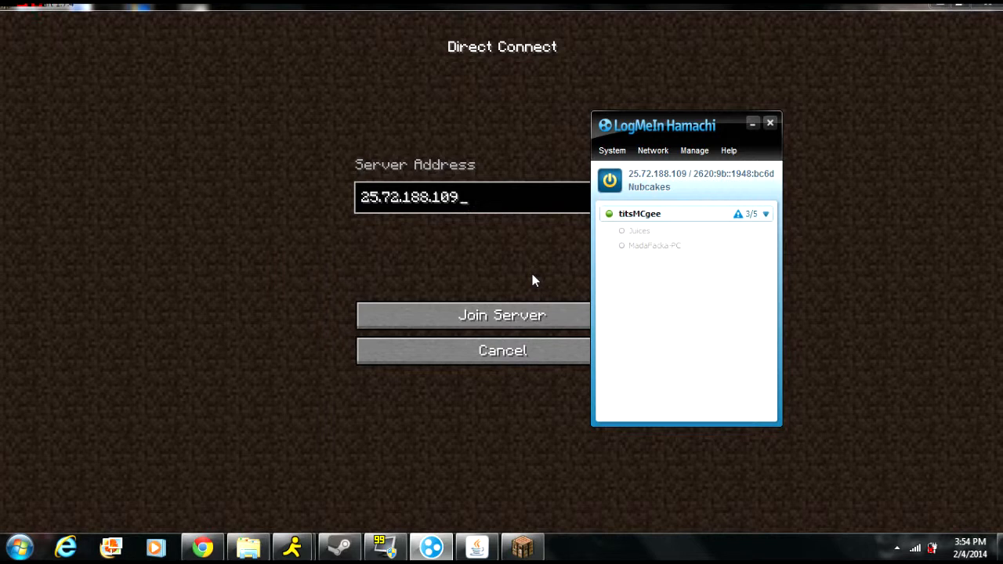
mouse_move(645, 251)
left_click(455, 310)
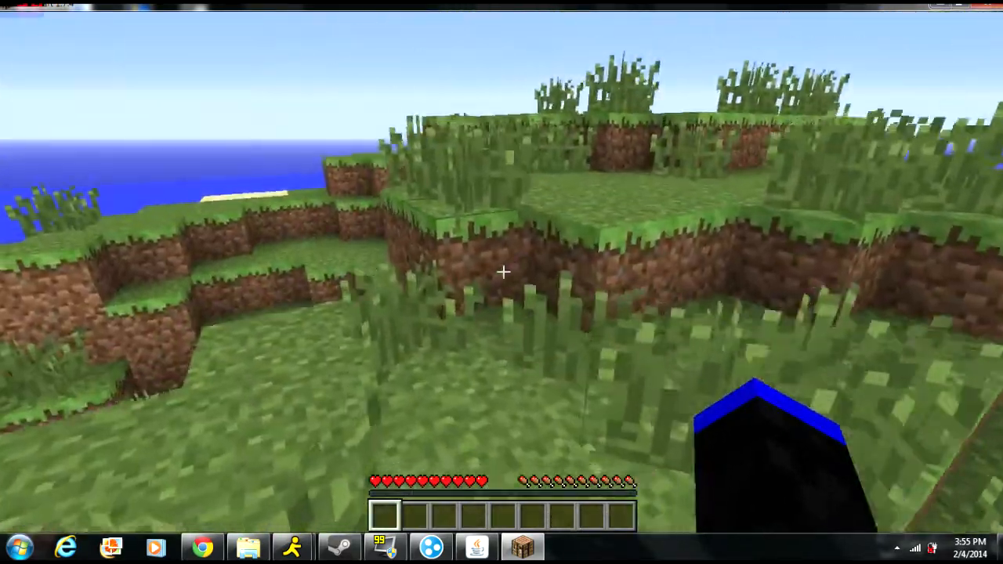
Walk and jump across the grassy island toward the shoreline to try out the joined server world
key("w")
key("space")
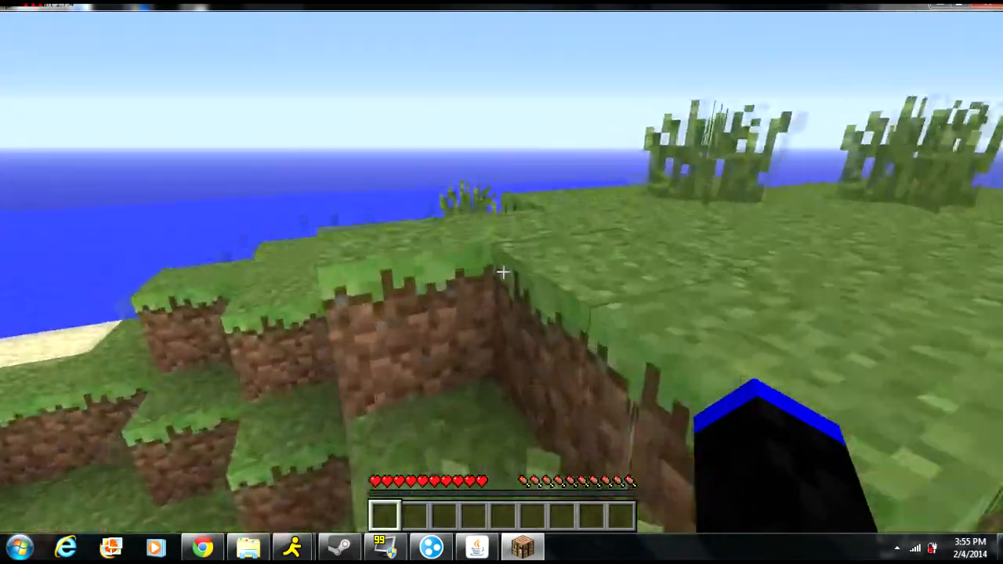
key("w")
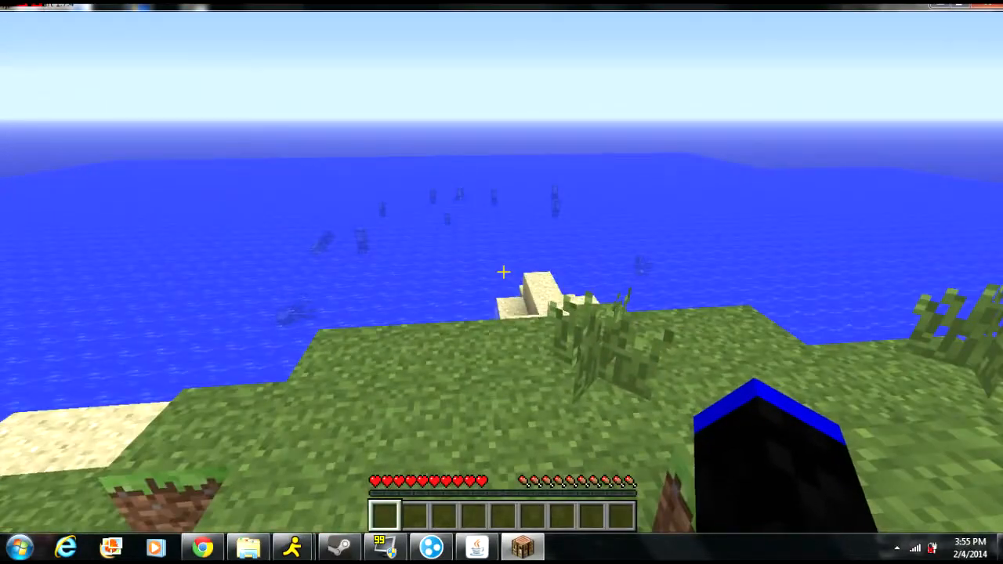
key("w")
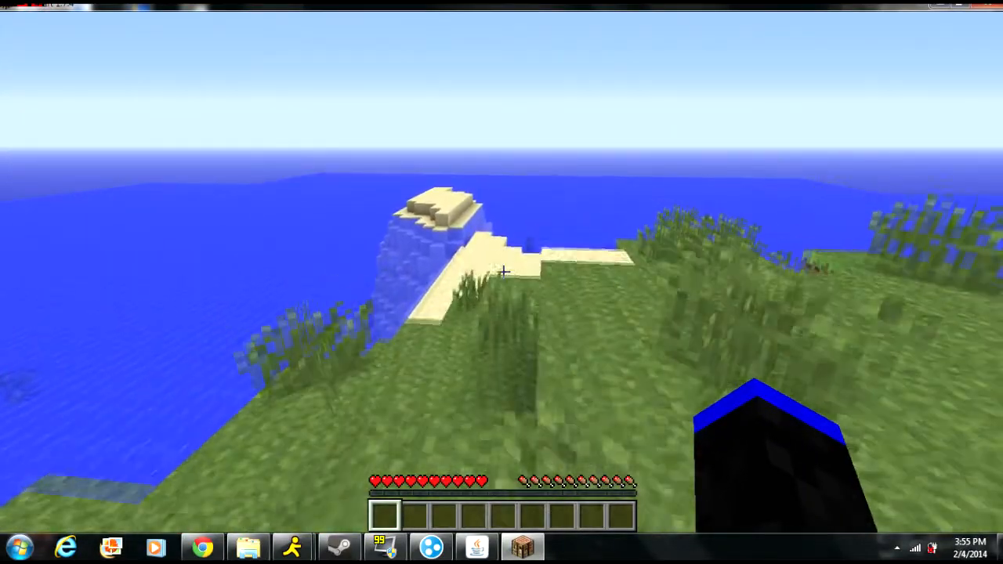
key("w")
key("space")
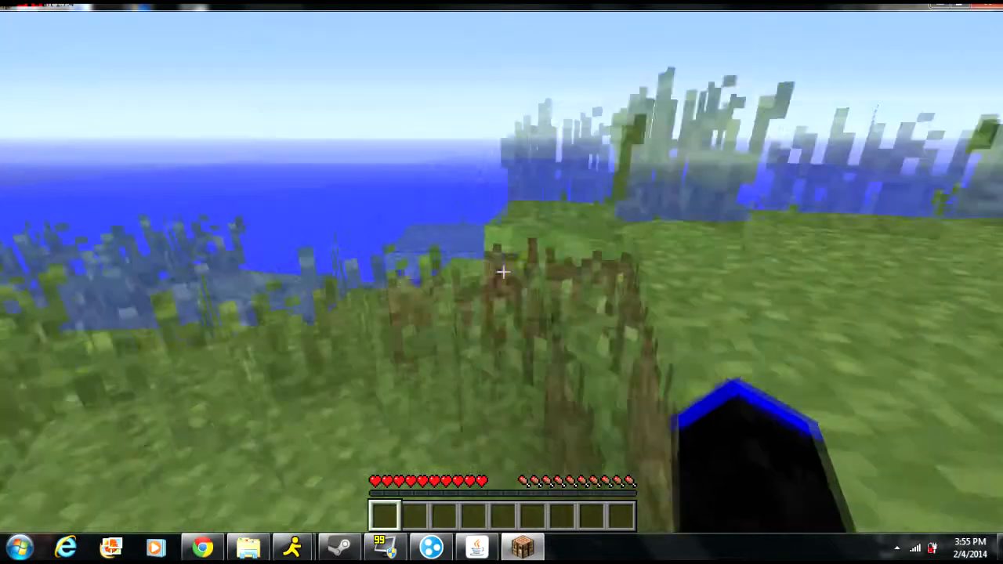
key("w")
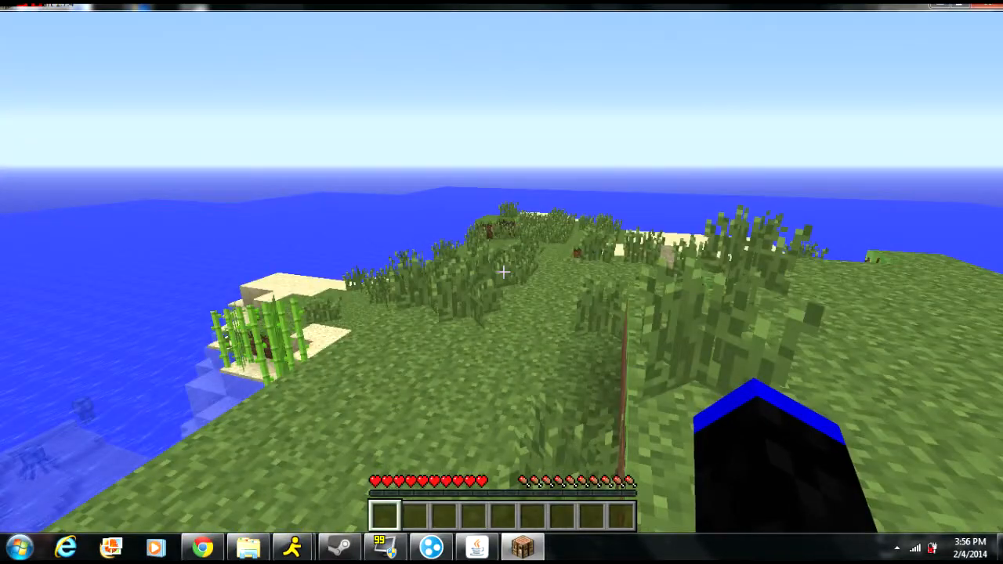
key("w")
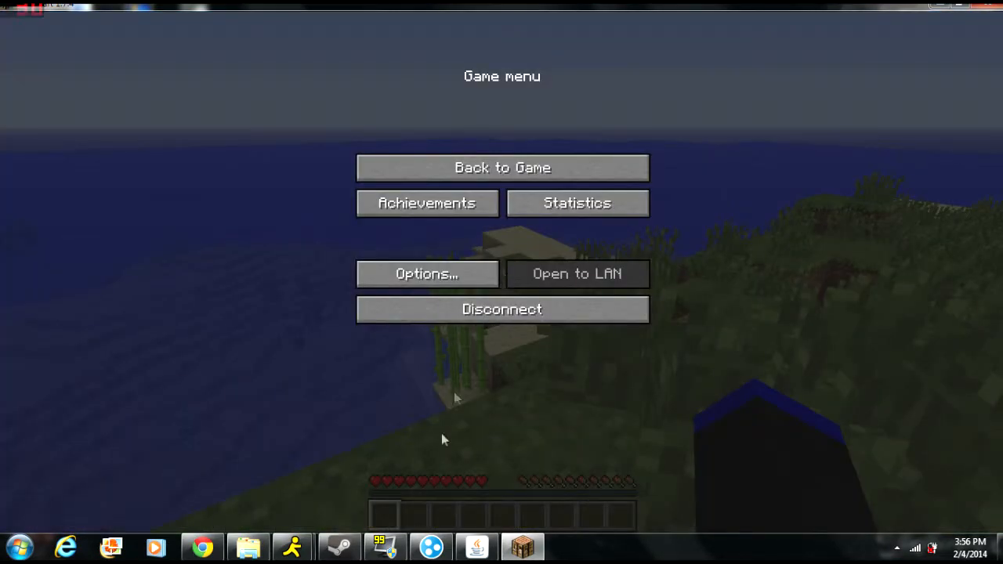
Check the Hamachi network members and the Minecraft server's player list and log, then minimize both windows to return to the game
left_click(431, 547)
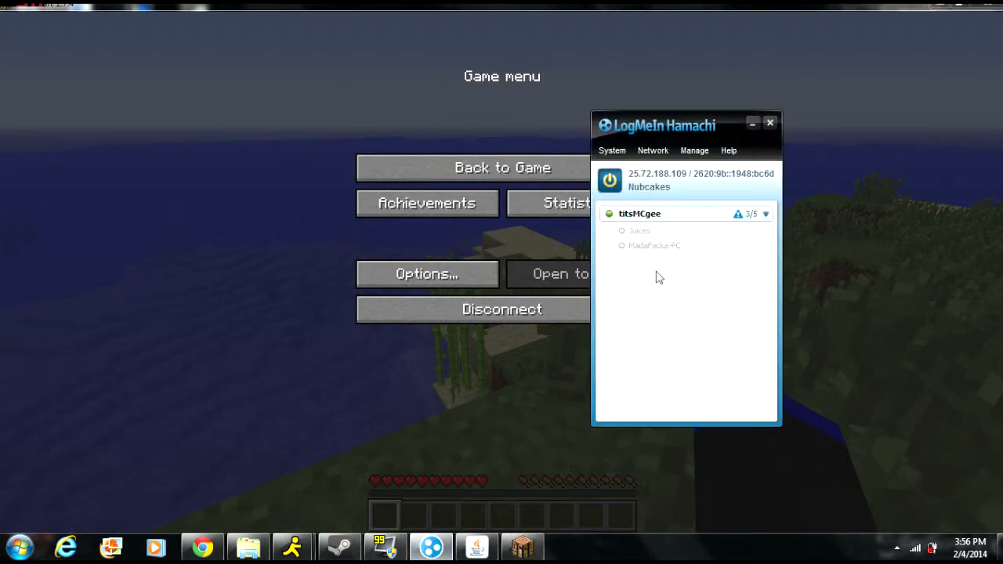
left_click(482, 549)
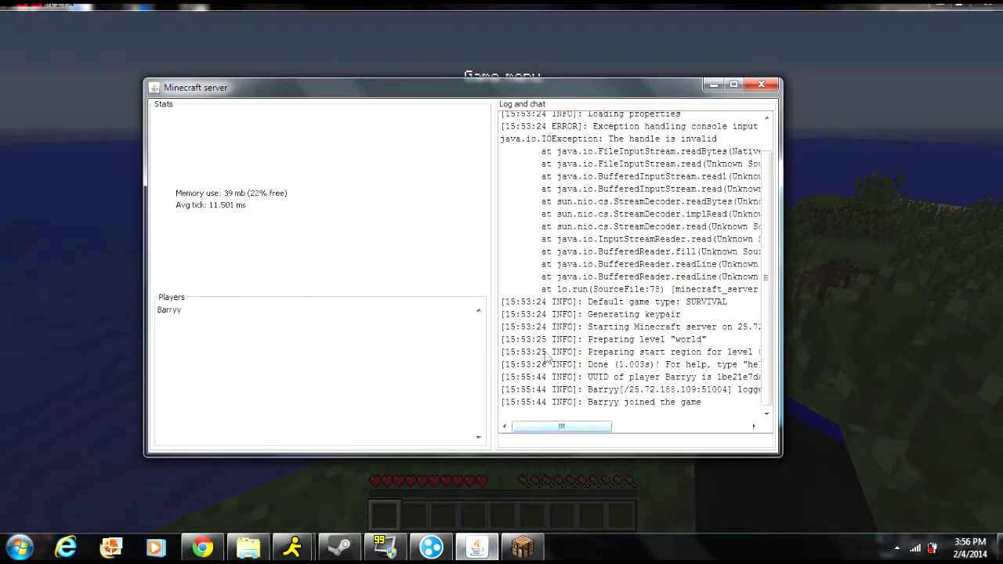
left_click_drag(681, 88, 675, 127)
left_click(700, 104)
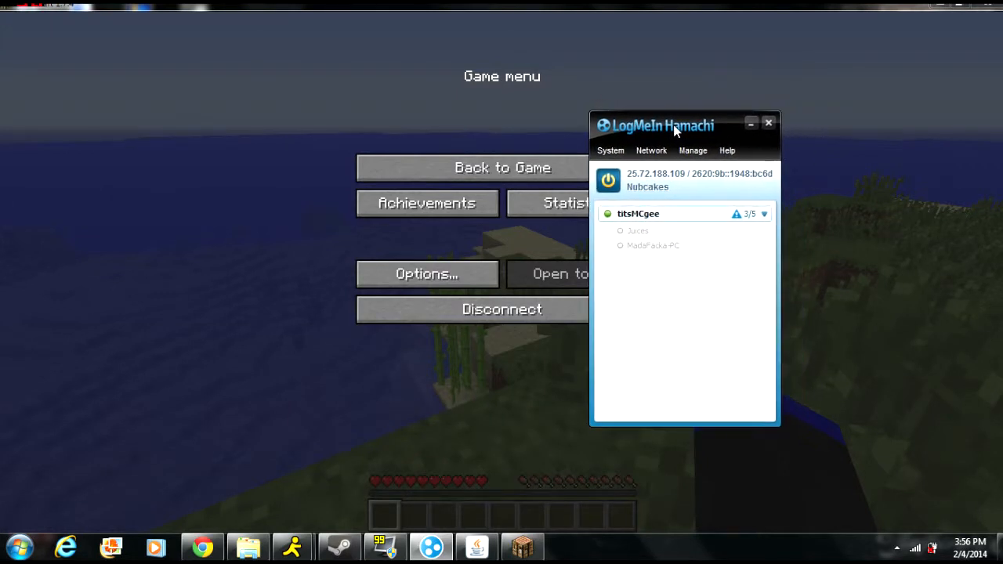
left_click(750, 123)
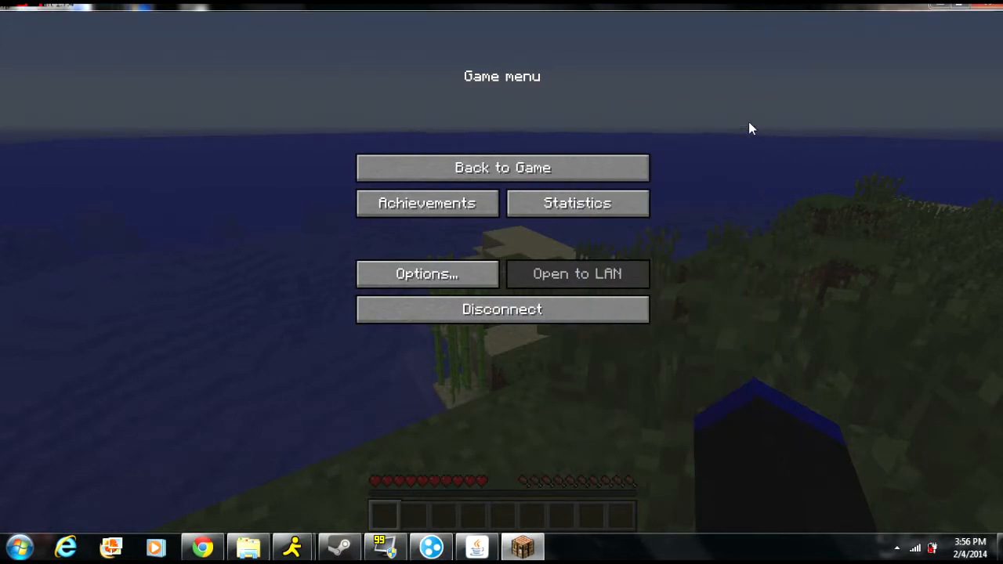